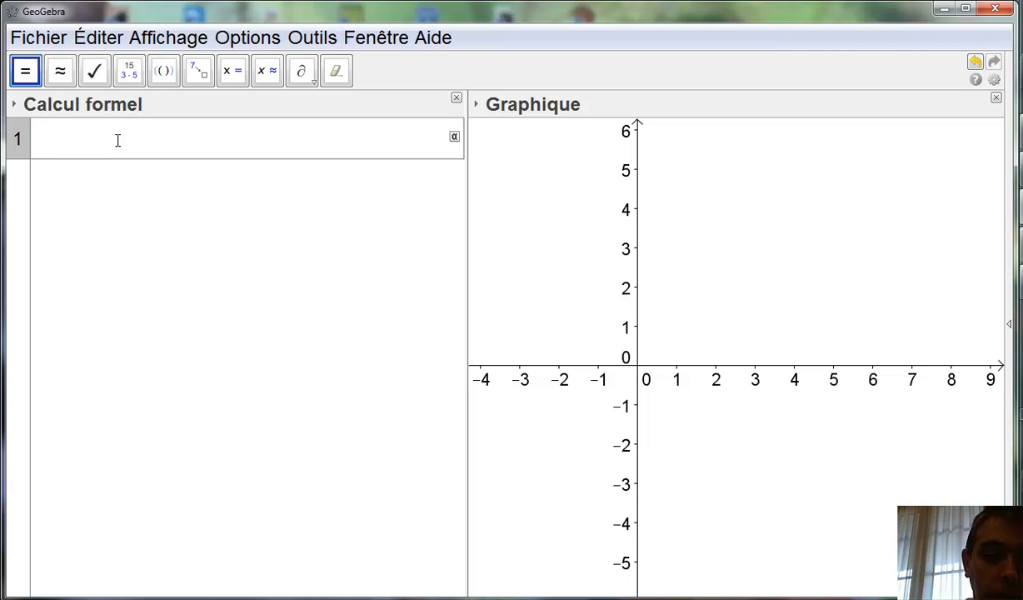
# Enter the rational expression (2x^2+3x+1)/(2x+3) in the first row of the algebra view.
pyautogui.write('(')
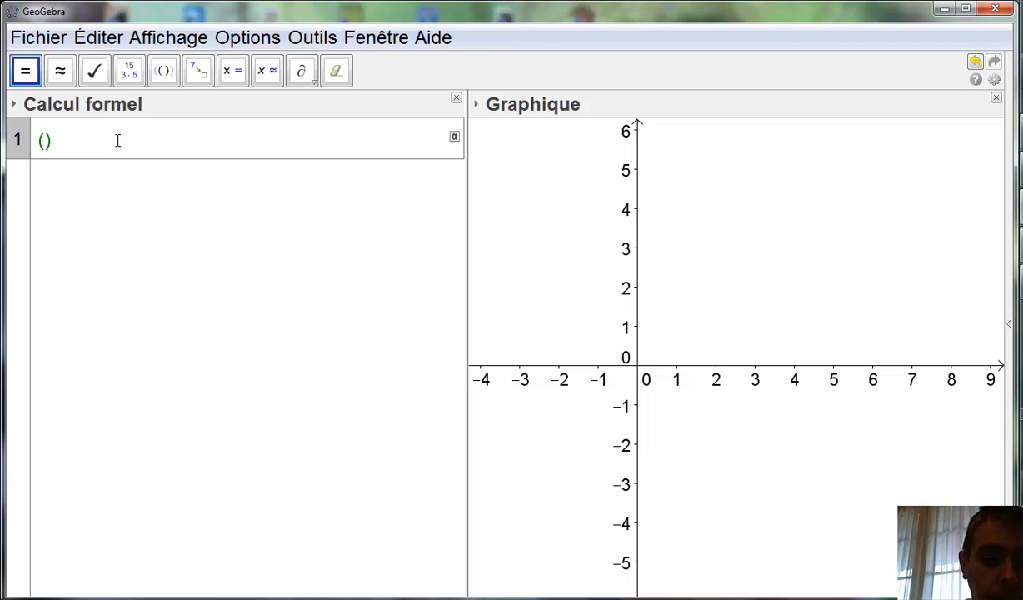
pyautogui.write('2x')
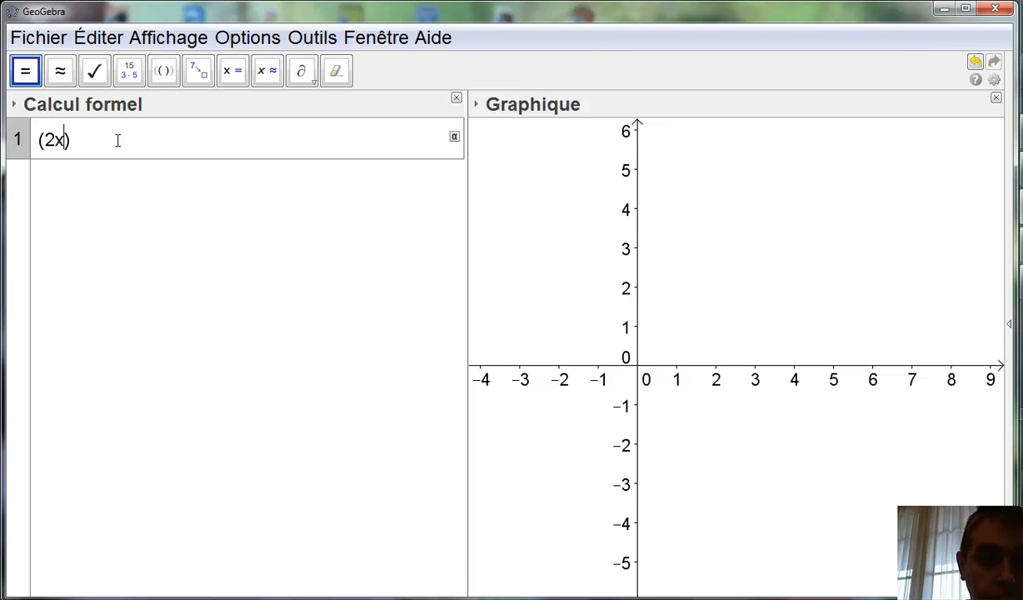
pyautogui.write('^2')
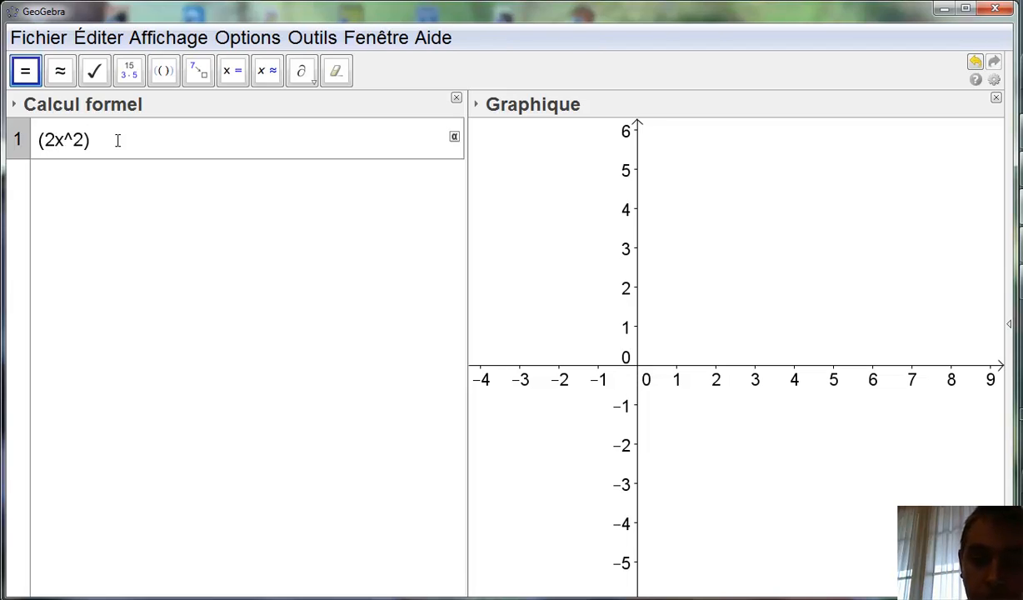
pyautogui.write('+')
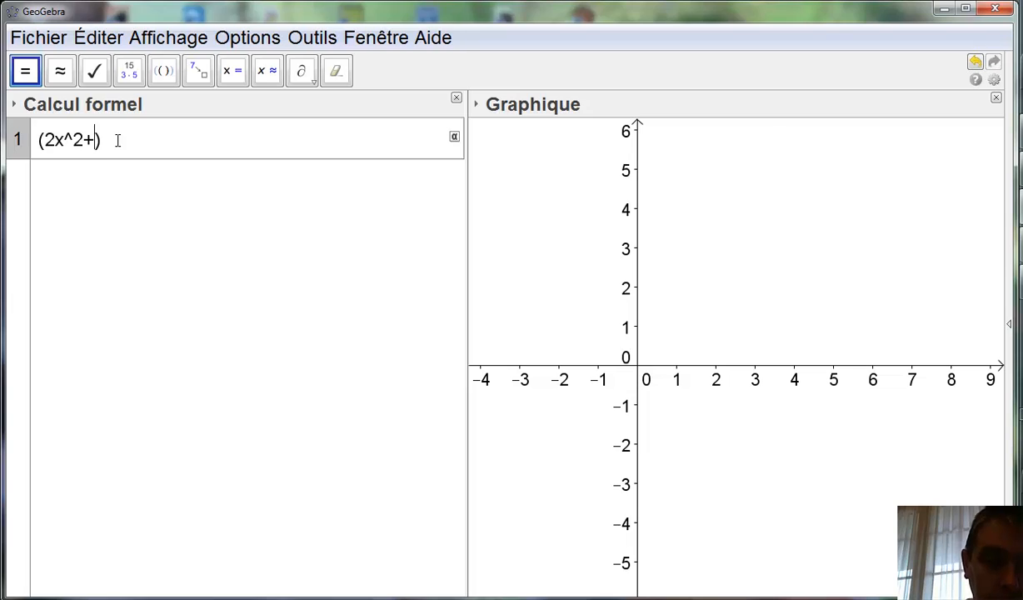
pyautogui.write('3x+1)')
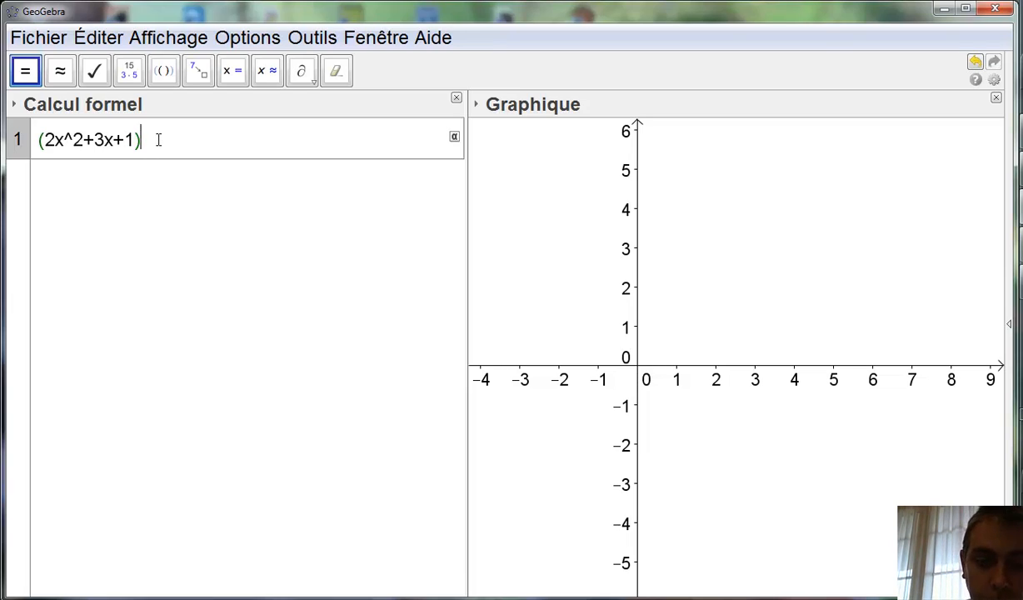
pyautogui.write('/(2x+3')
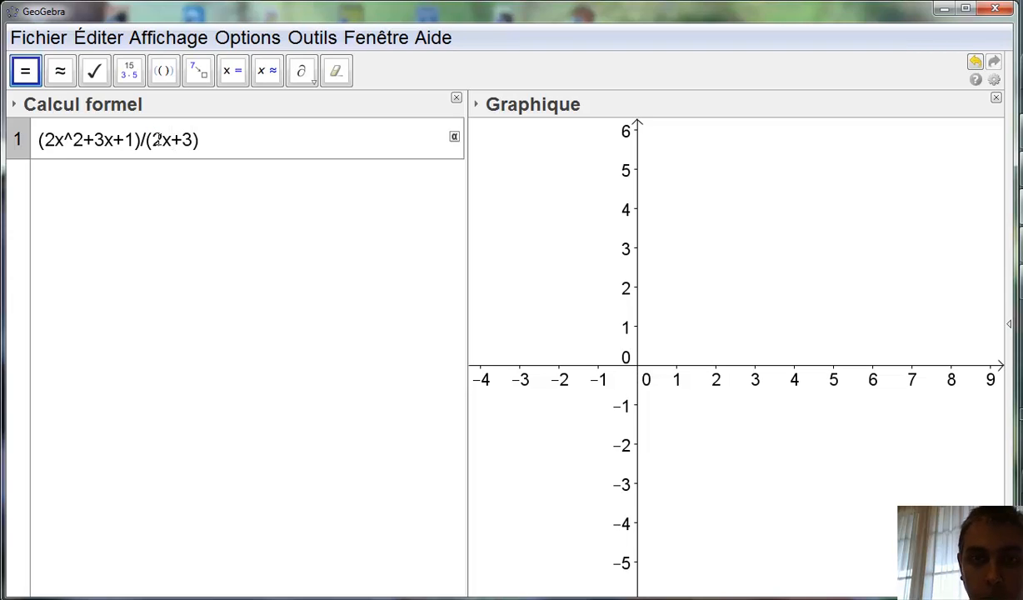
pyautogui.press('Return')
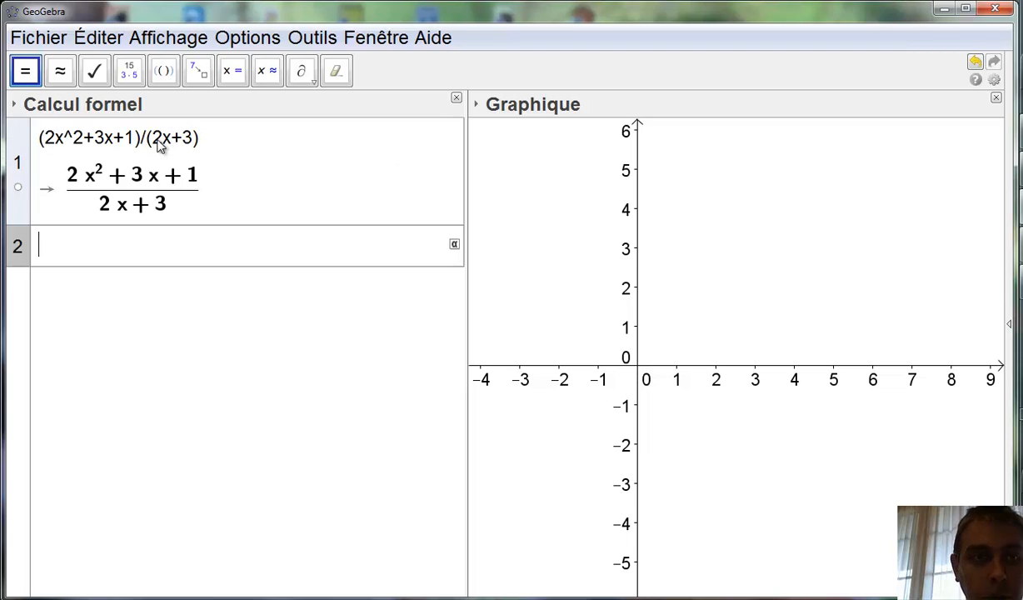
# Plot the rational expression from row 1 as a function in the graphics view.
pyautogui.click(17, 192)
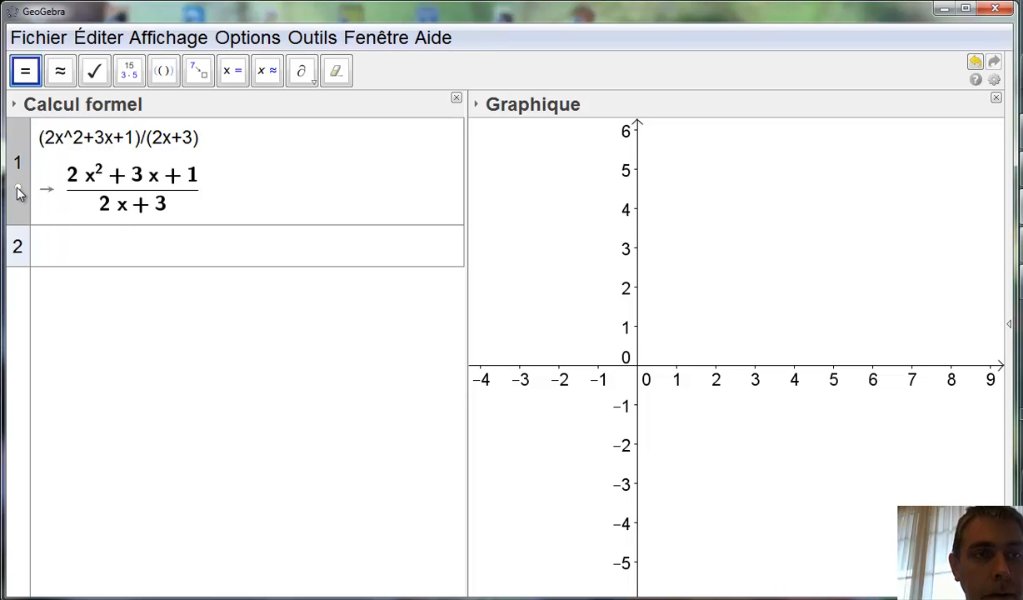
pyautogui.click(20, 192)
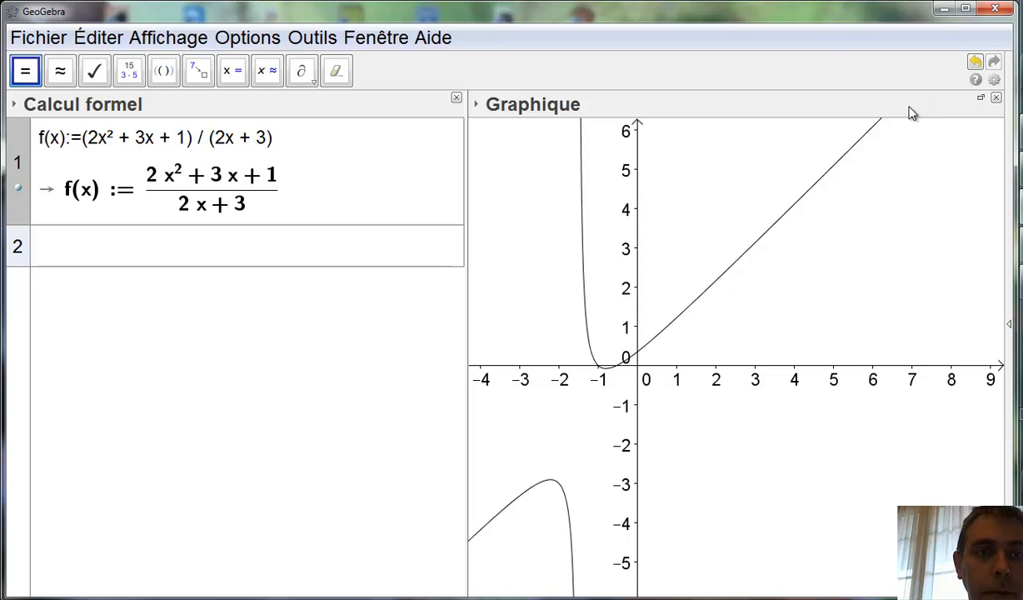
pyautogui.click(217, 202)
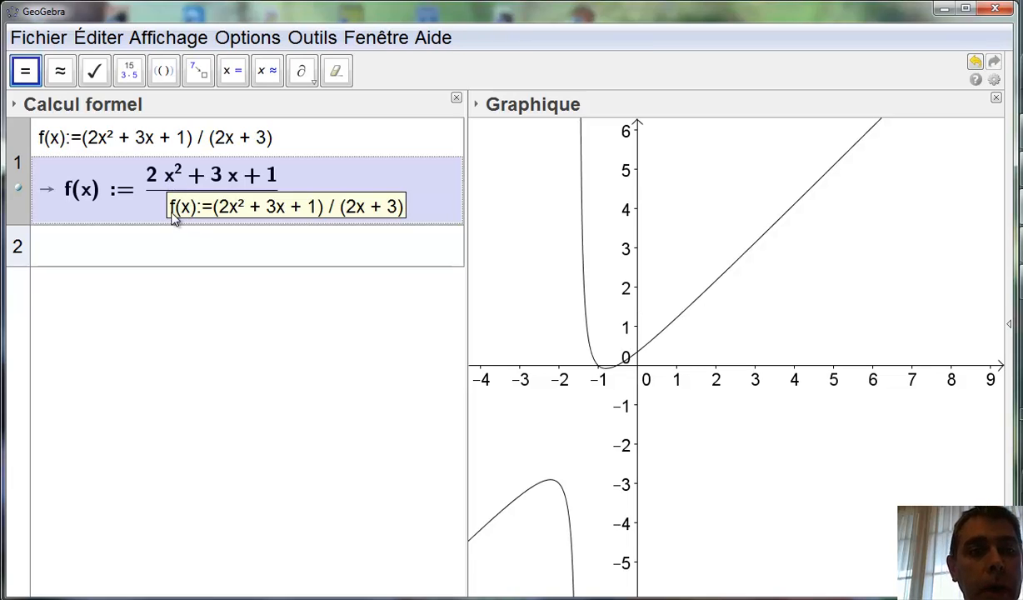
# Enter the decomposition form a*x+b+c/(2x+3) in row 2 and evaluate it as a single fraction.
pyautogui.click(100, 244)
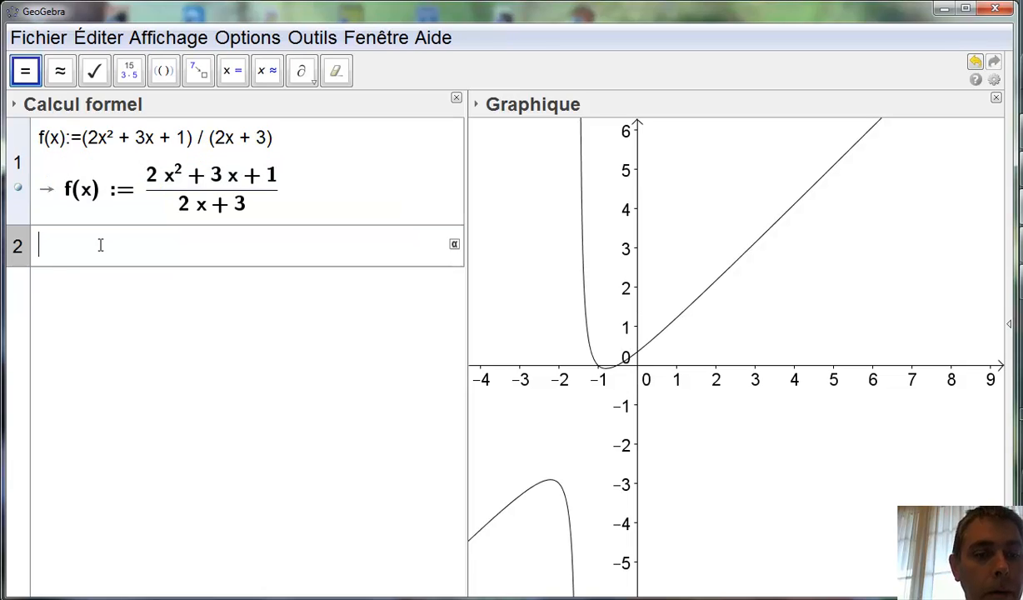
pyautogui.write('a*x')
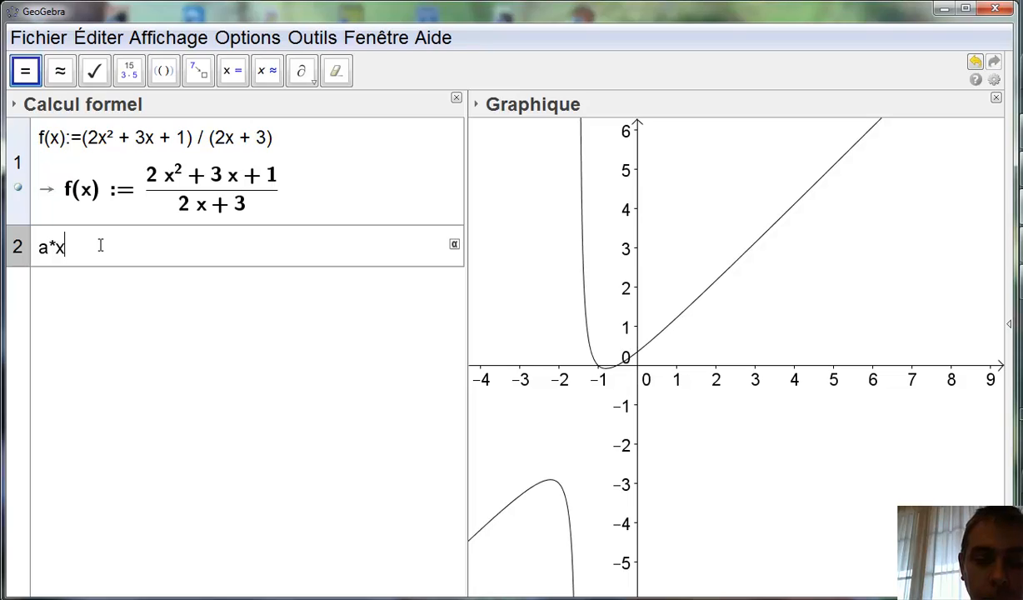
pyautogui.write('+b+')
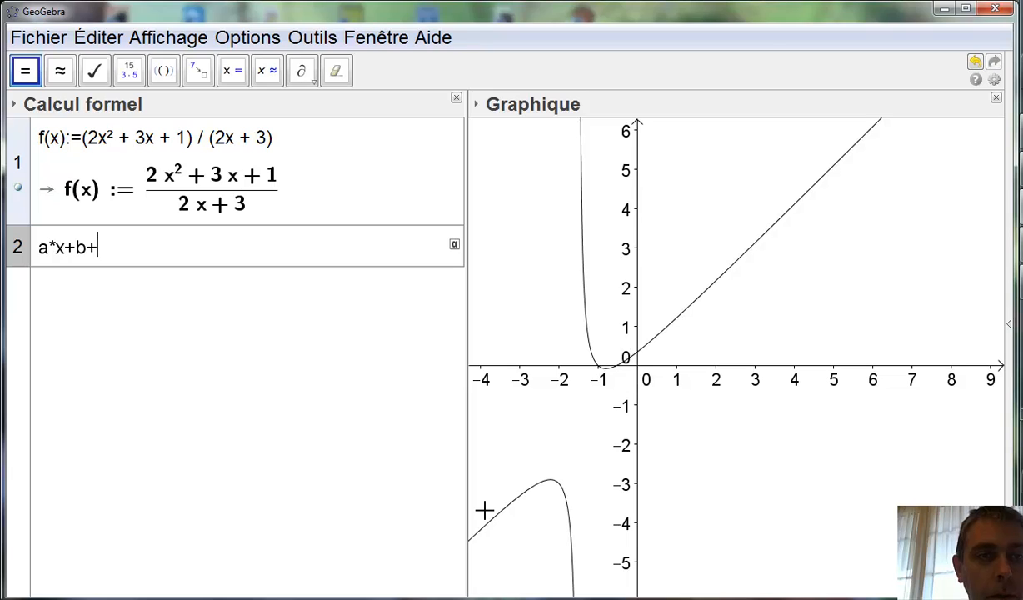
pyautogui.write('c')
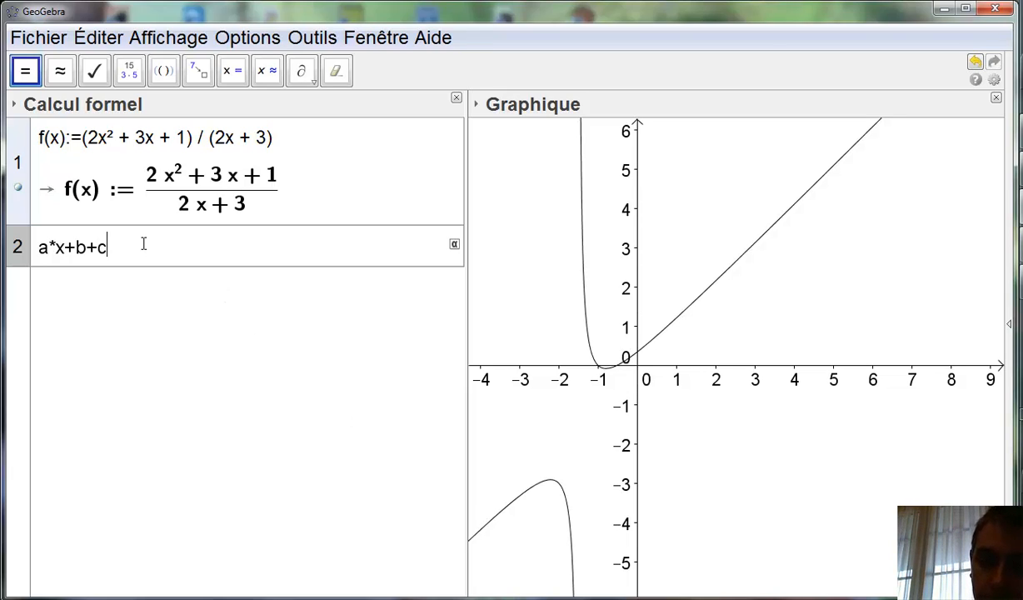
pyautogui.write('/')
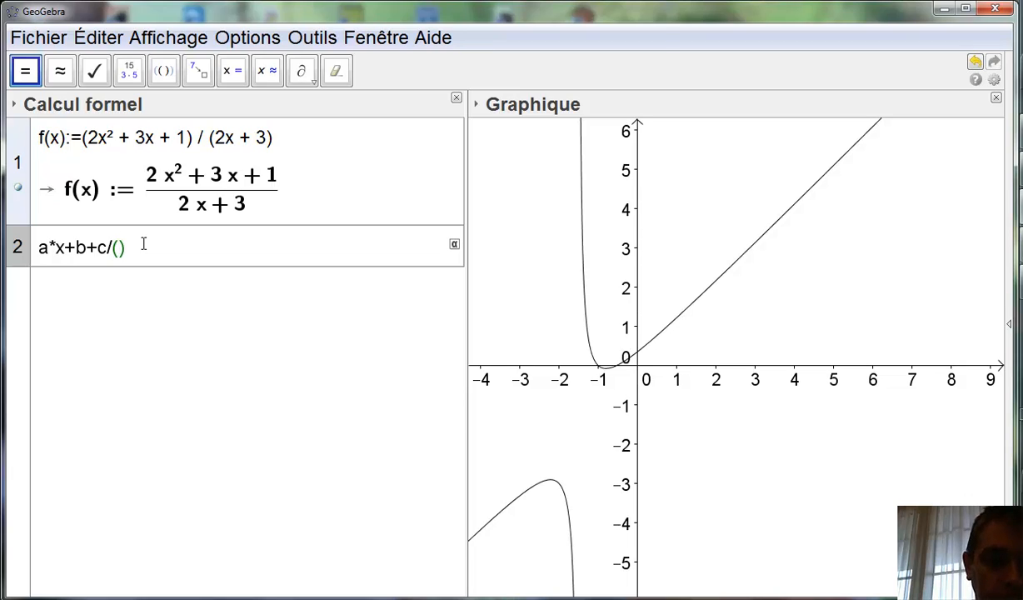
pyautogui.write('(2x+3')
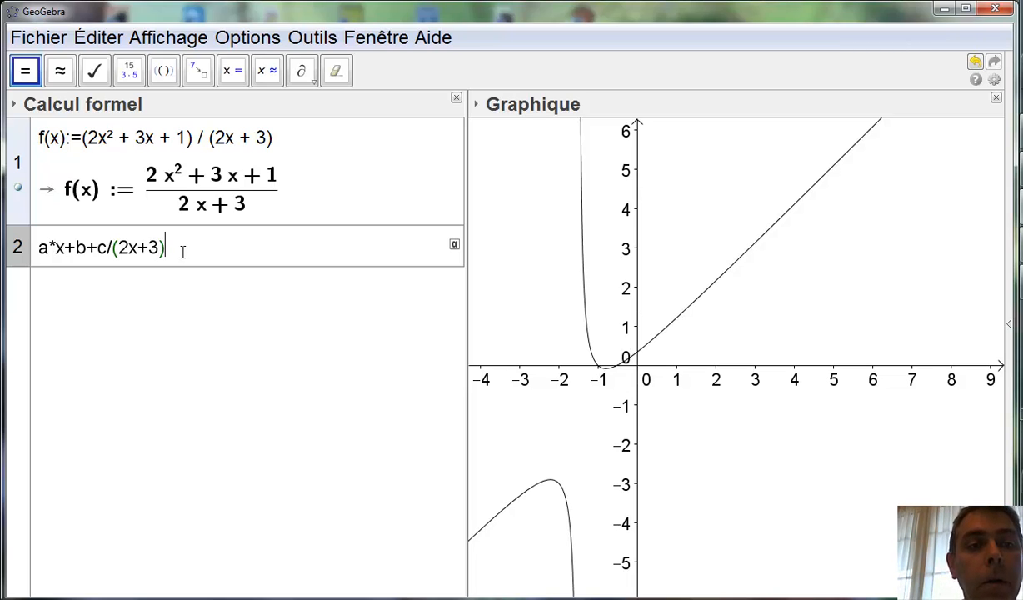
pyautogui.press('Return')
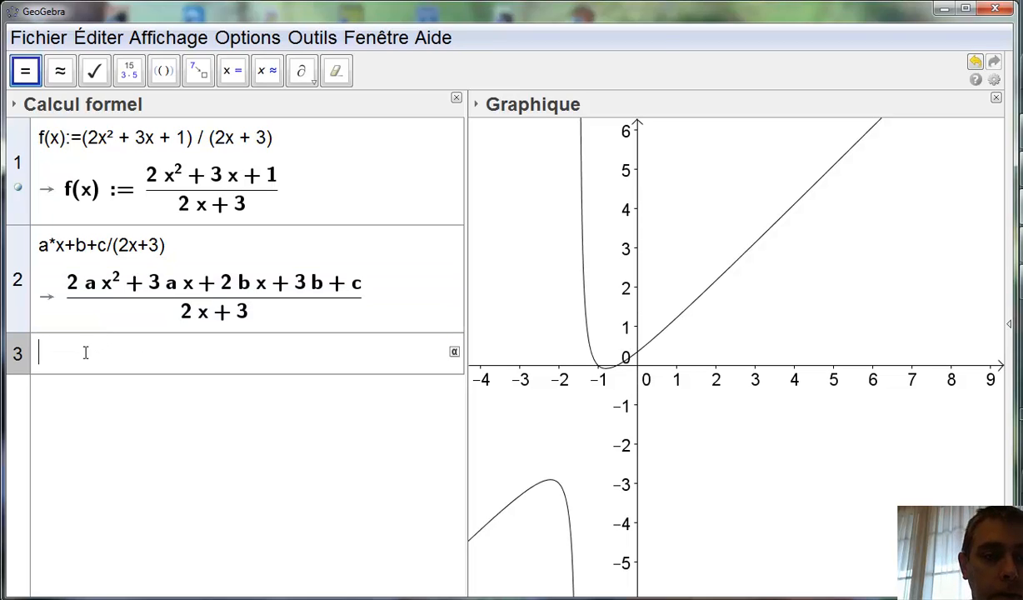
# Enter the equation 2a=2 in row 3 to match the x² coefficients of the two numerators.
pyautogui.write('2')
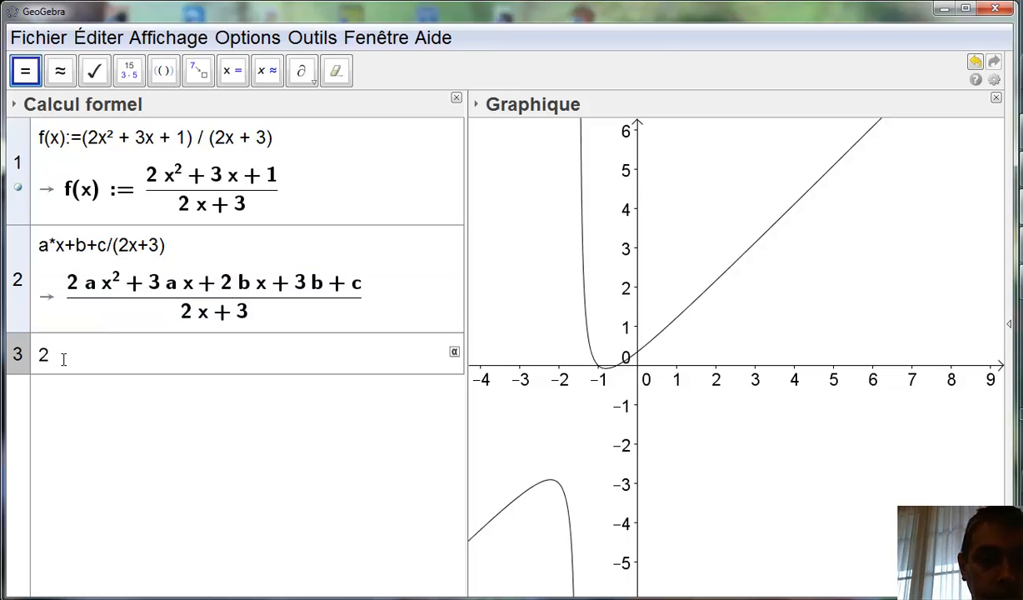
pyautogui.write('a')
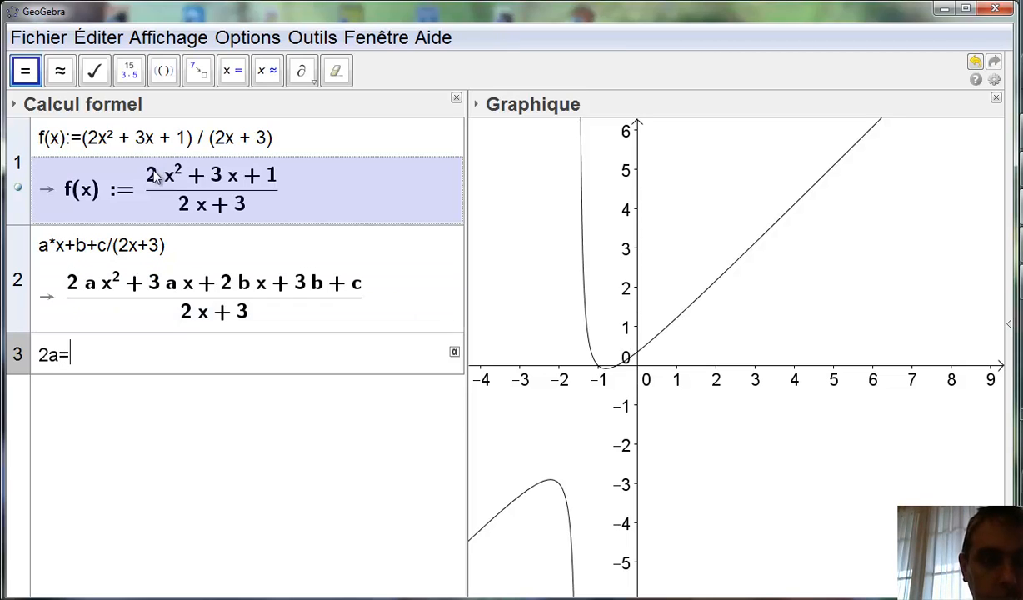
pyautogui.write('=2')
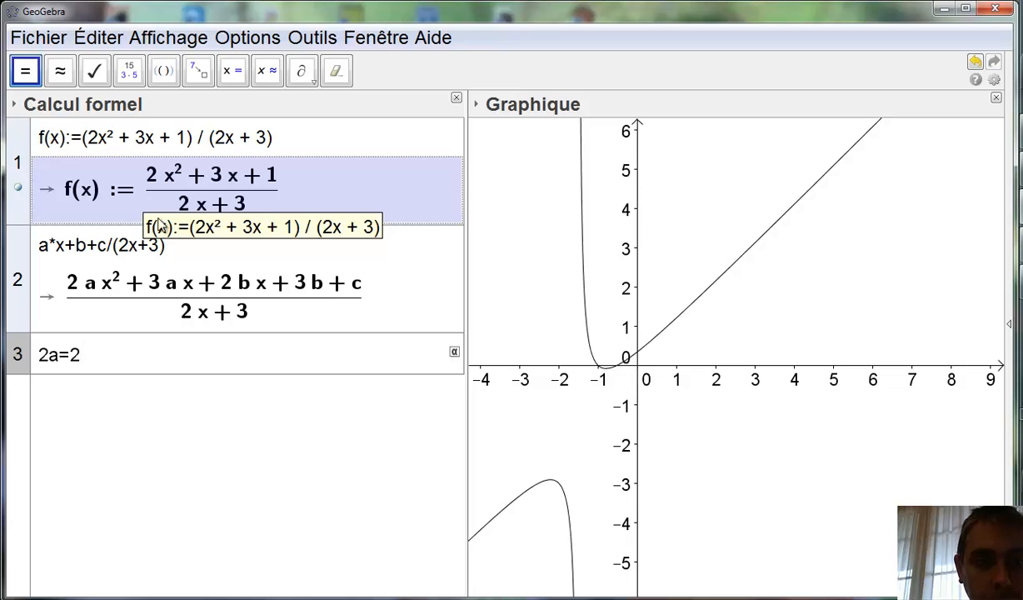
pyautogui.press('Return')
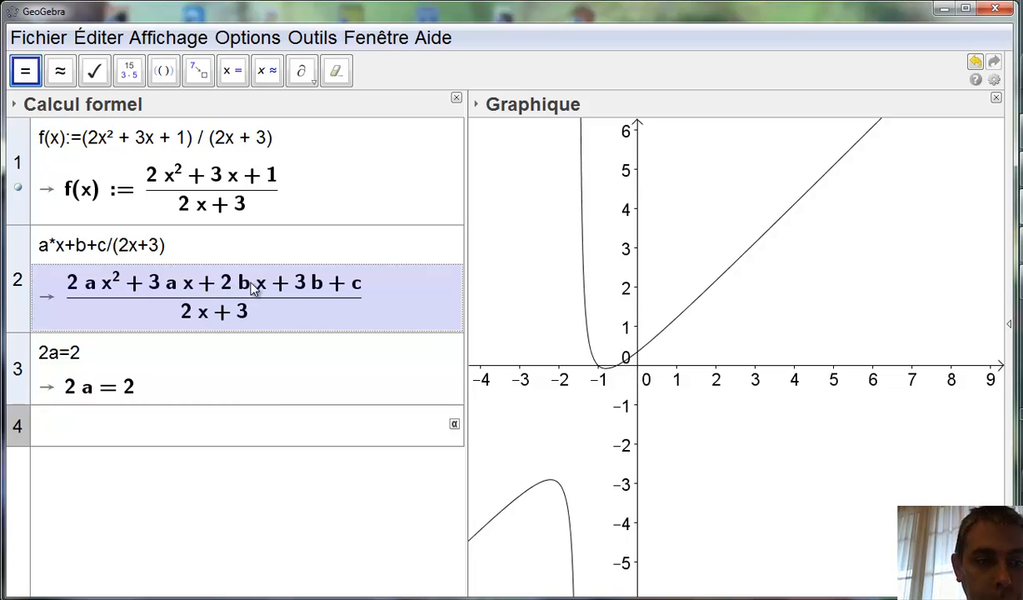
# Enter the equation 3a+2b=3 in row 4 to match the x coefficients.
pyautogui.write('3')
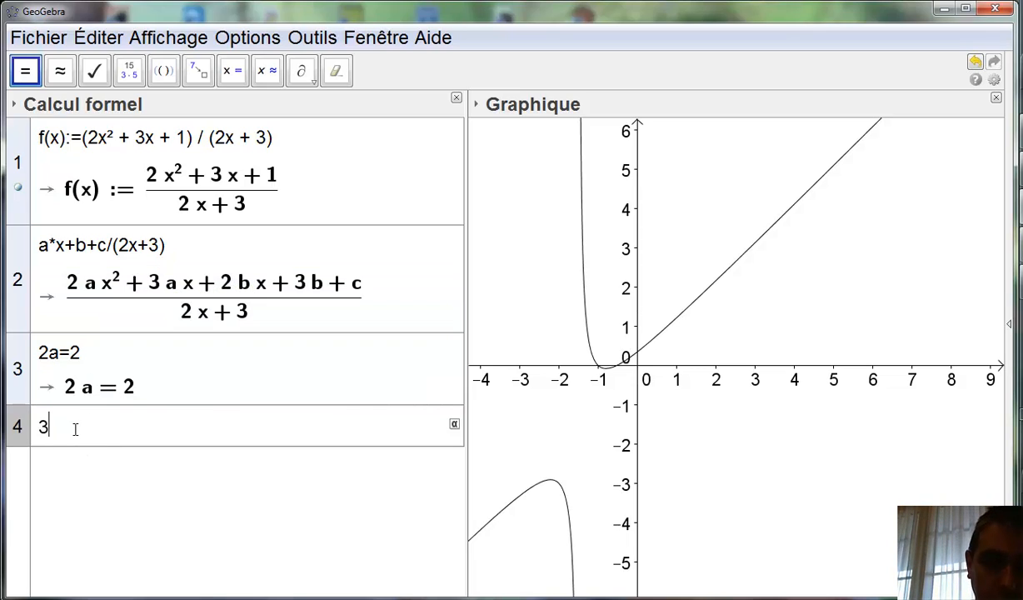
pyautogui.write('a+2b=')
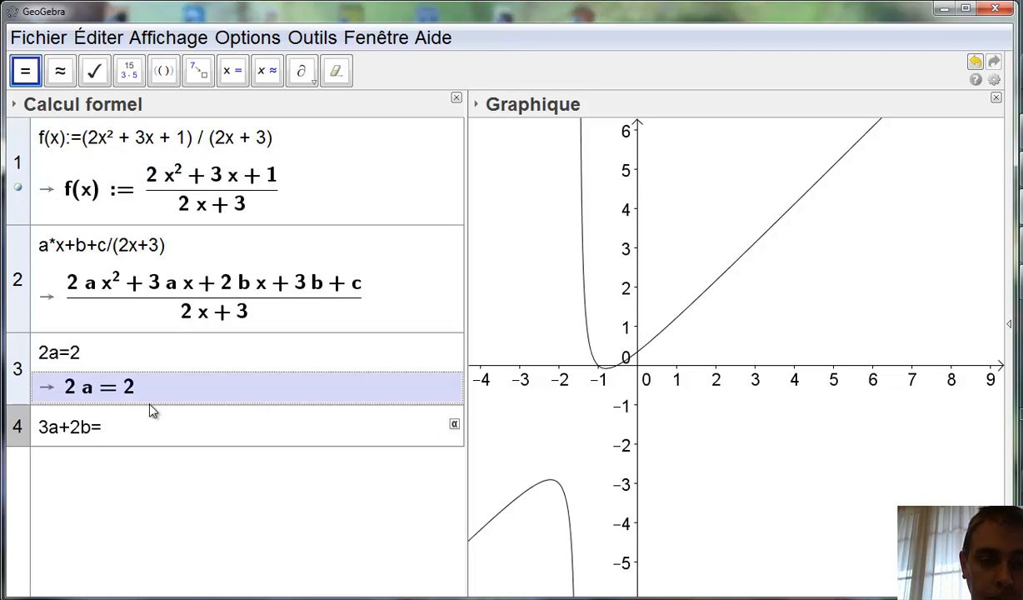
pyautogui.write('3')
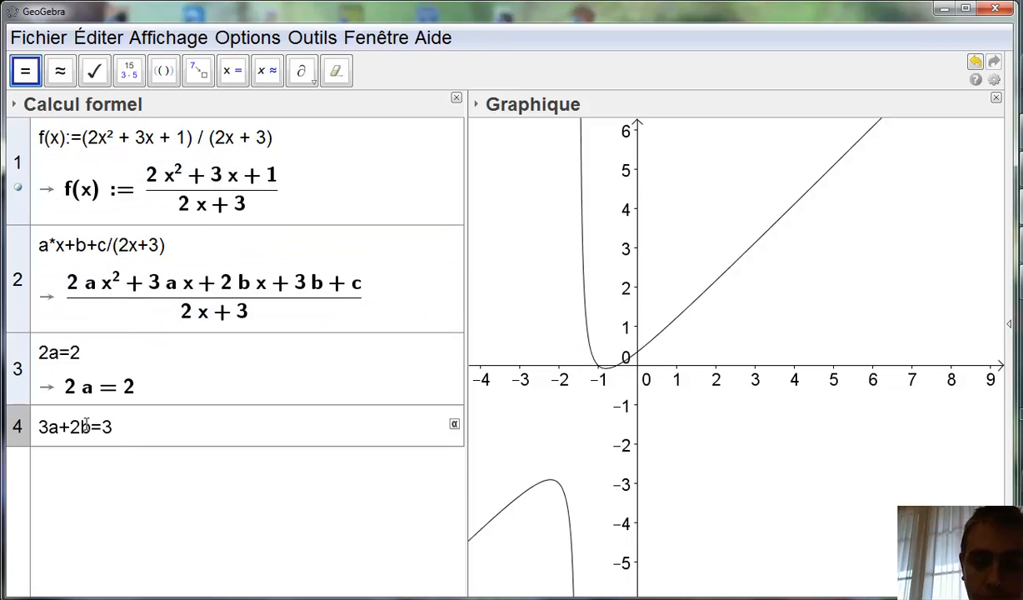
pyautogui.press('Return')
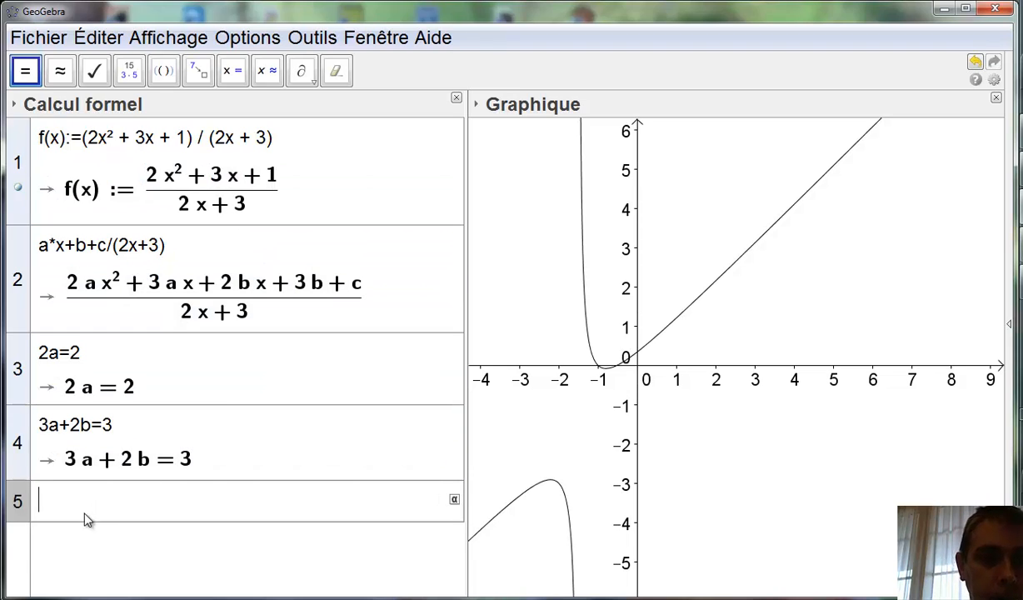
# Enter the equation 3b+c=1 in row 5 to match the constant terms.
pyautogui.write('3')
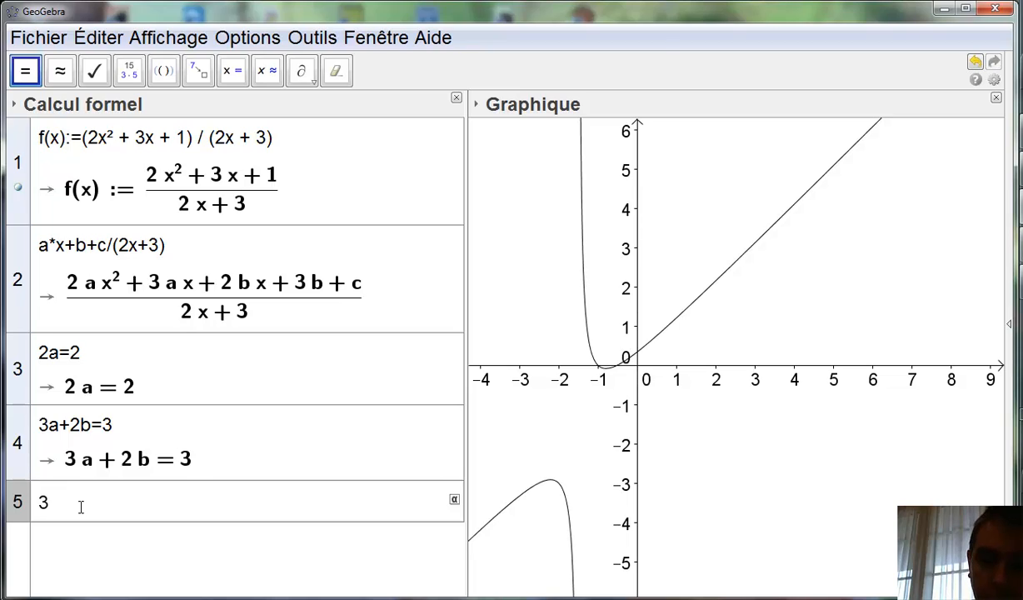
pyautogui.write('b+c=')
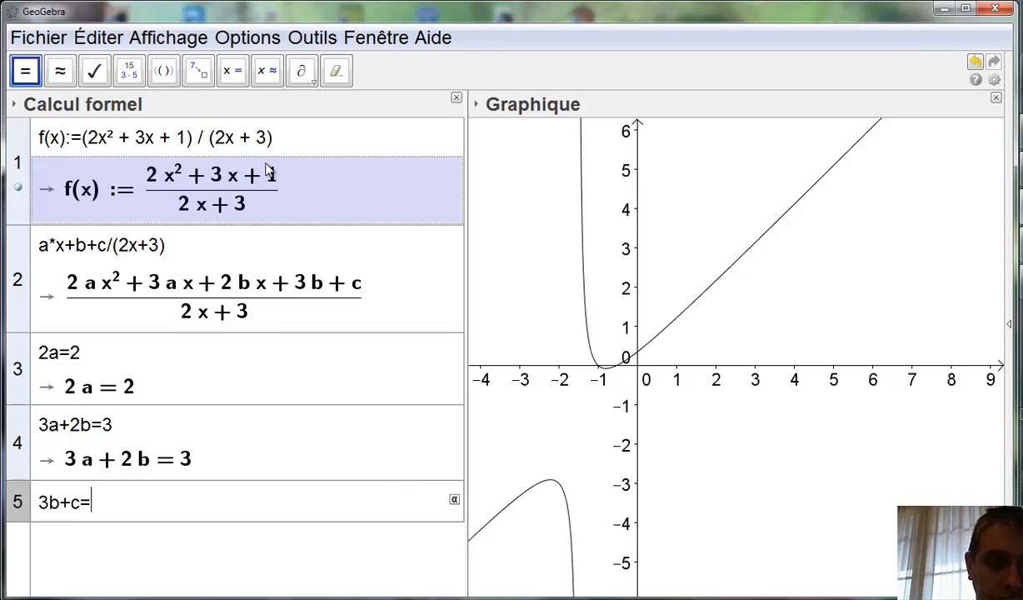
pyautogui.write('1')
pyautogui.press('Return')
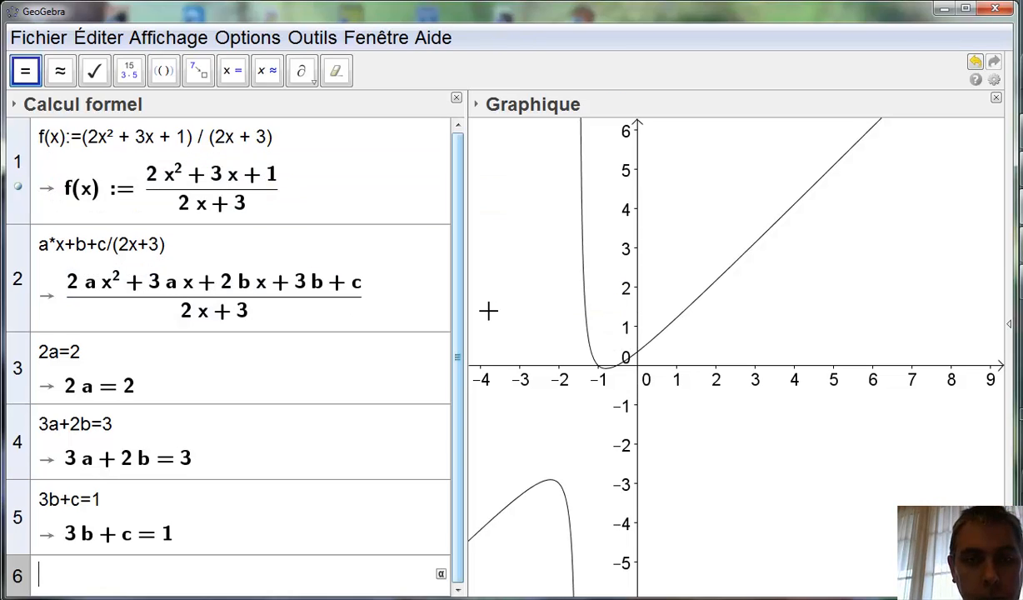
# Solve the three equations in rows 3, 4 and 5 together as a system.
pyautogui.click(19, 373)
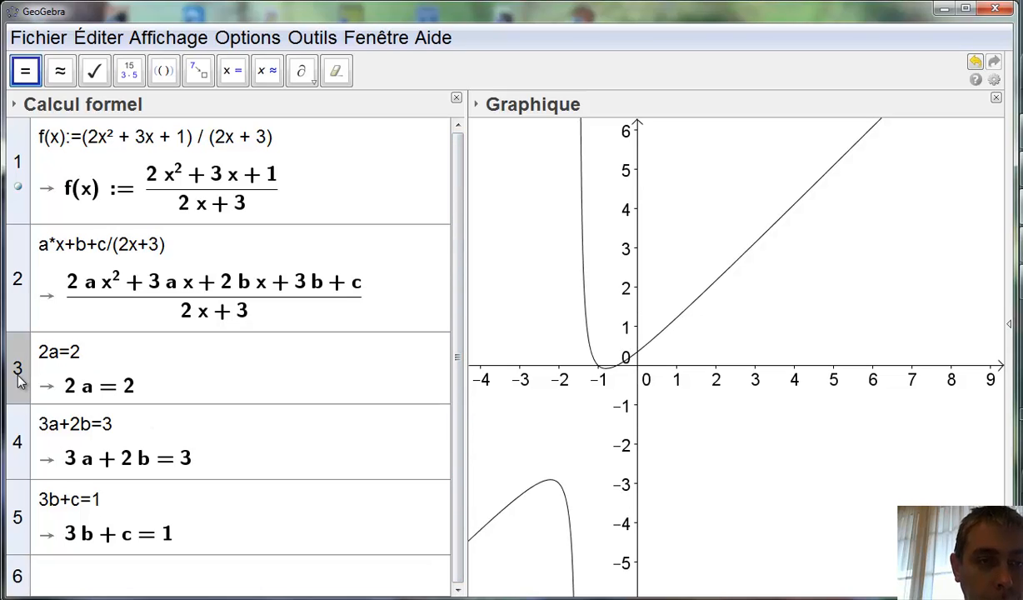
pyautogui.keyDown('shift'); pyautogui.click(18, 445); pyautogui.keyUp('shift')
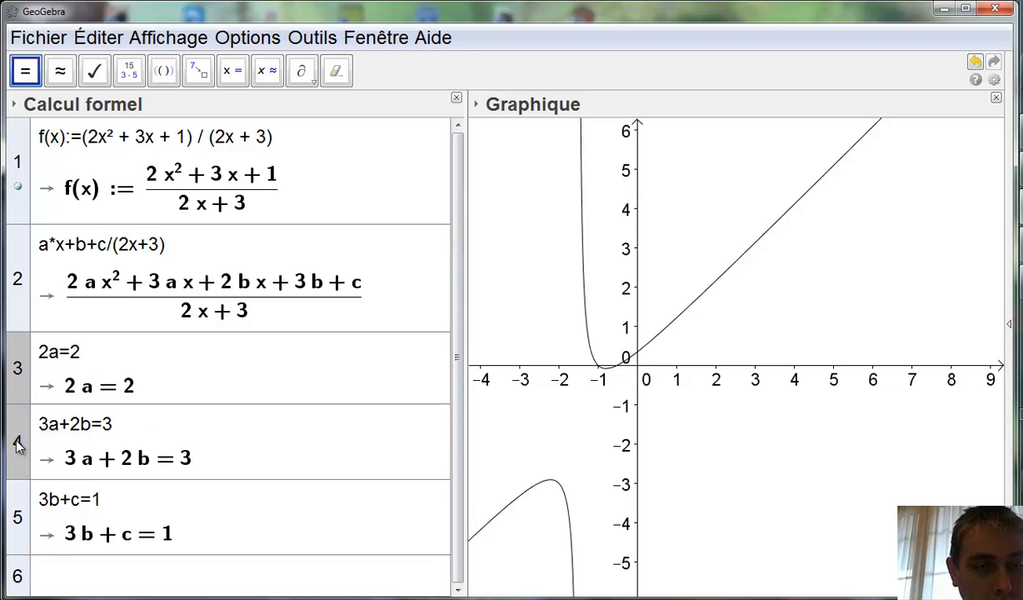
pyautogui.keyDown('shift'); pyautogui.click(20, 513); pyautogui.keyUp('shift')
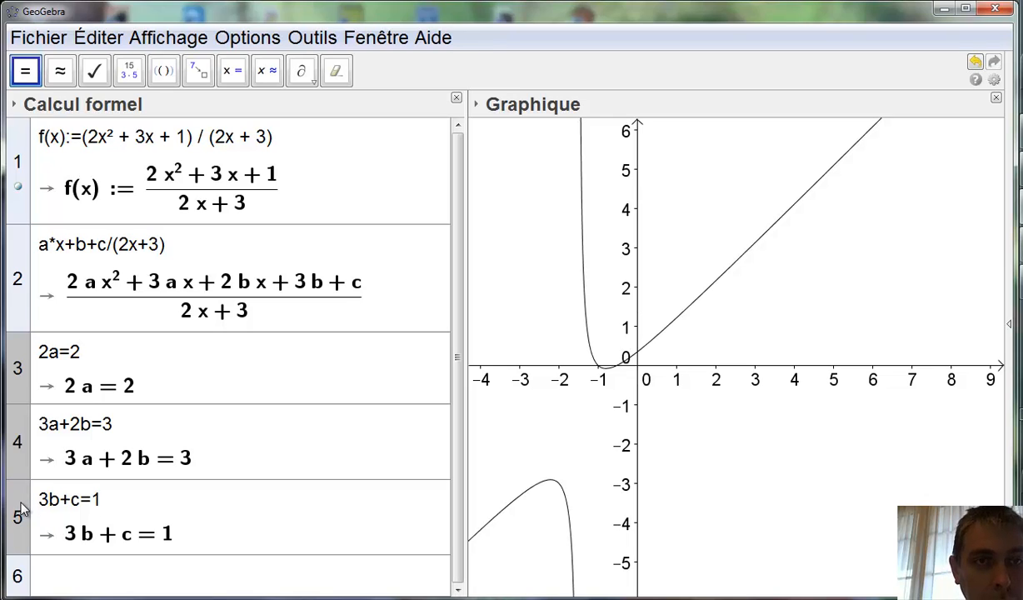
pyautogui.click(232, 72)
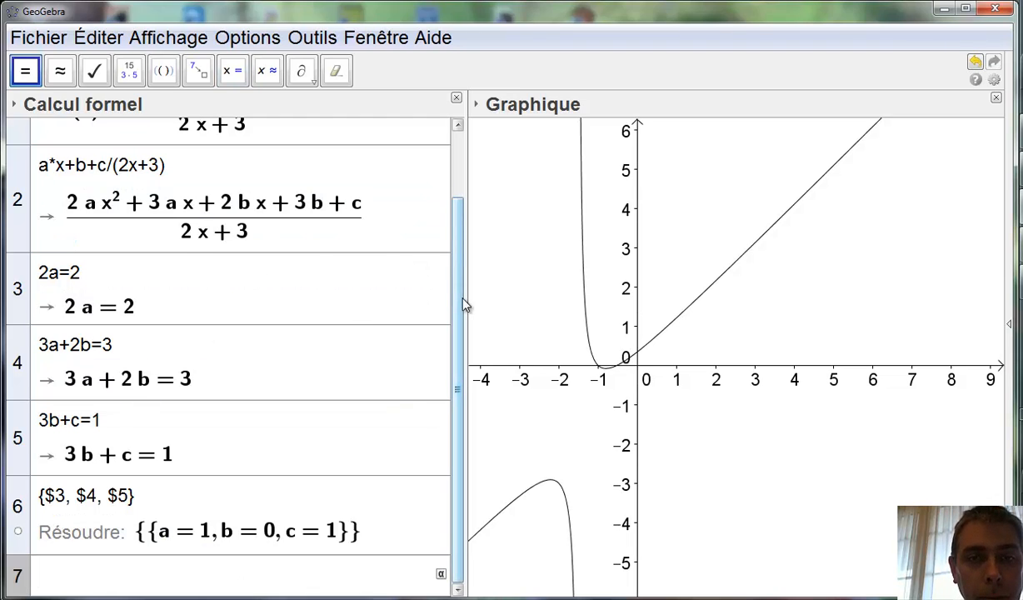
# Copy the expression a*x+b+c/(2x+3) from row 2 into the empty row 7.
pyautogui.moveTo(463, 302); pyautogui.dragTo(461, 275)
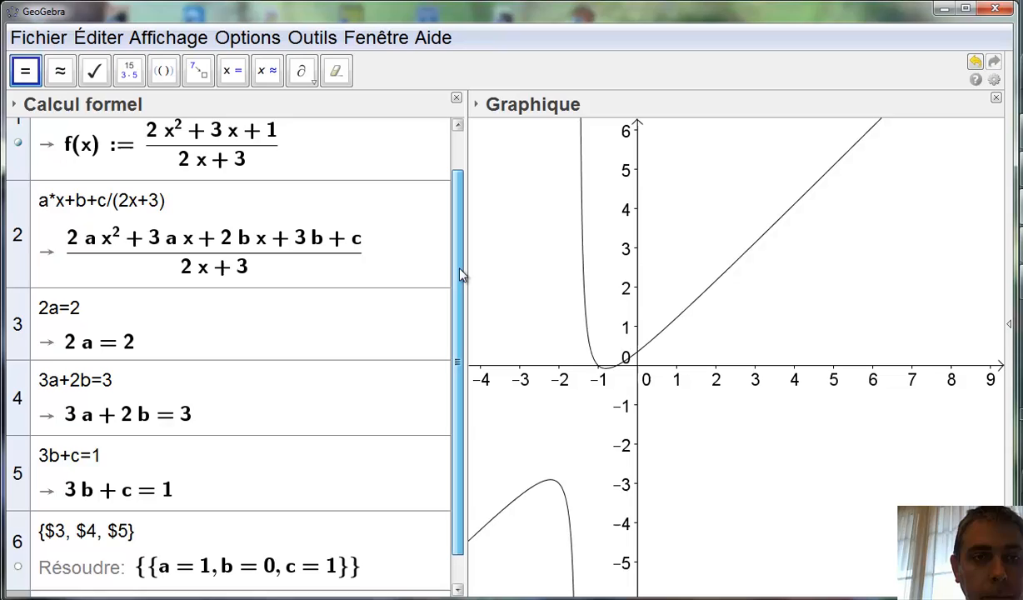
pyautogui.click(182, 208)
pyautogui.click(22, 207)
pyautogui.hotkey('ctrl', 'c')
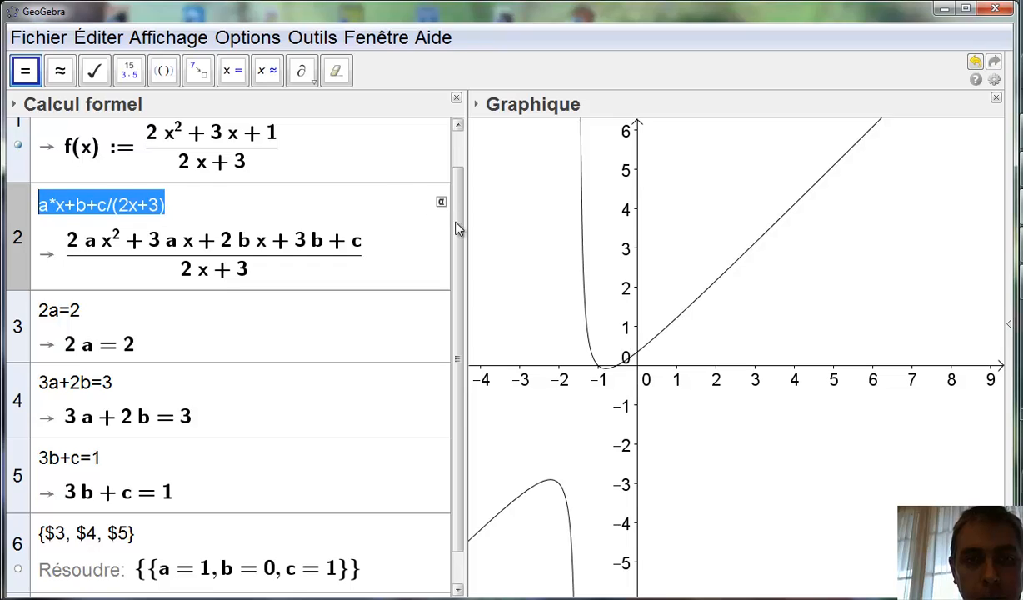
pyautogui.moveTo(459, 226); pyautogui.dragTo(459, 286)
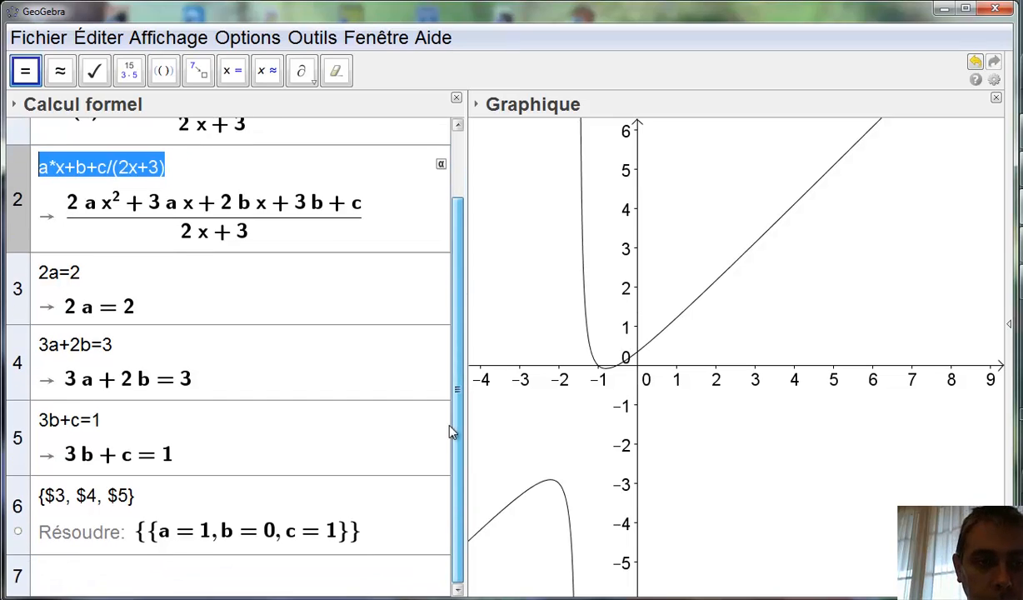
pyautogui.click(100, 580)
pyautogui.hotkey('ctrl', 'v')
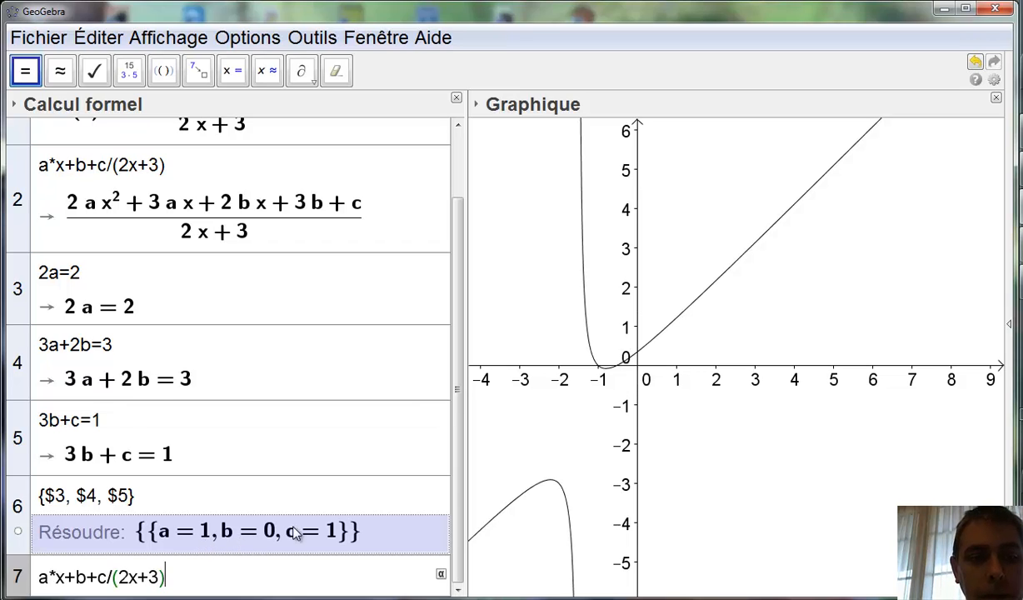
# Substitute a=1, b=0 and c=1 into the expression in row 7 and evaluate it exactly.
pyautogui.click(200, 75)
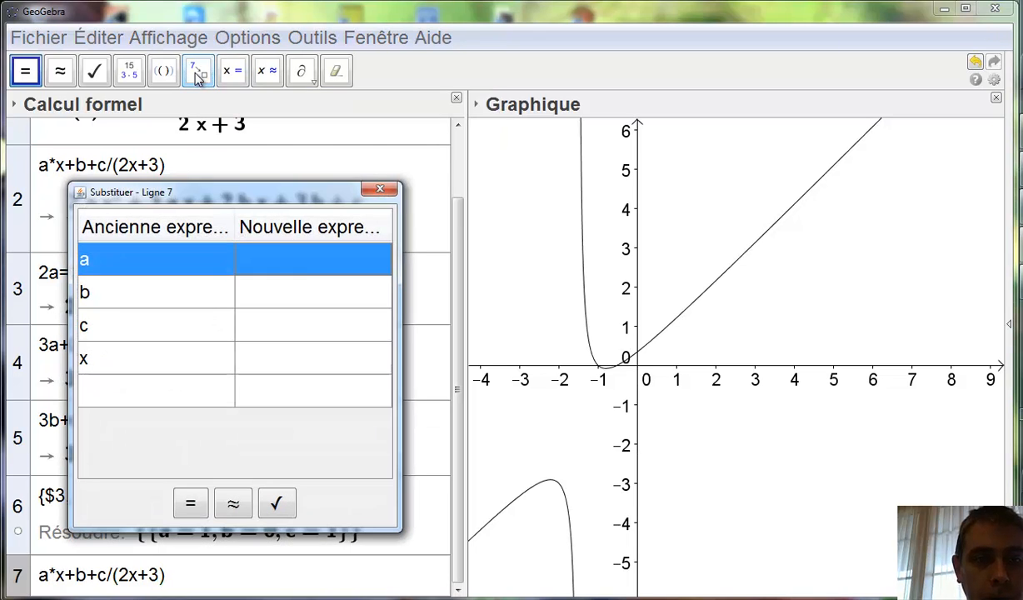
pyautogui.click(297, 264)
pyautogui.write('1')
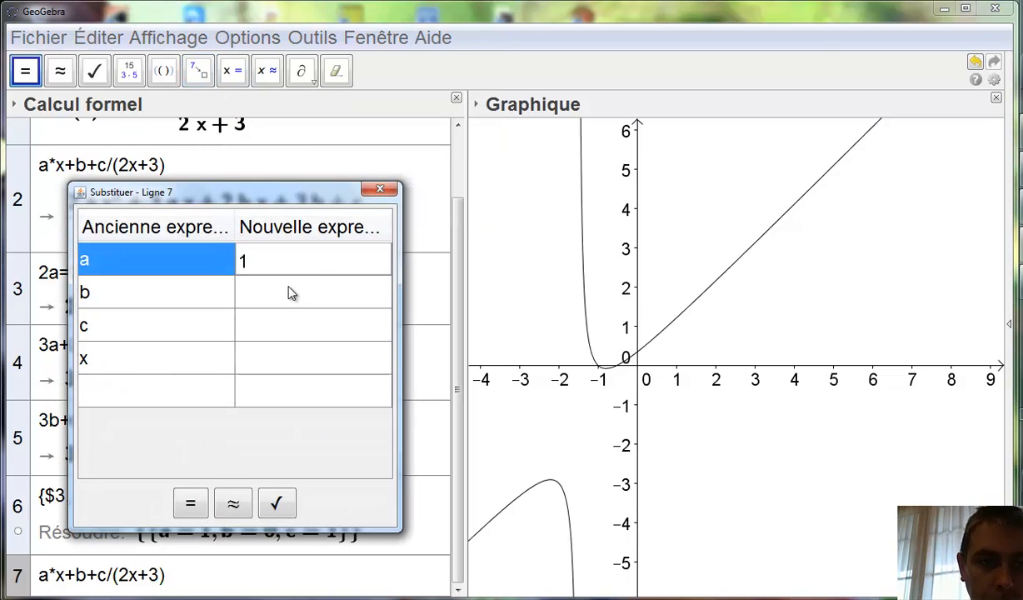
pyautogui.click(291, 292)
pyautogui.write('0')
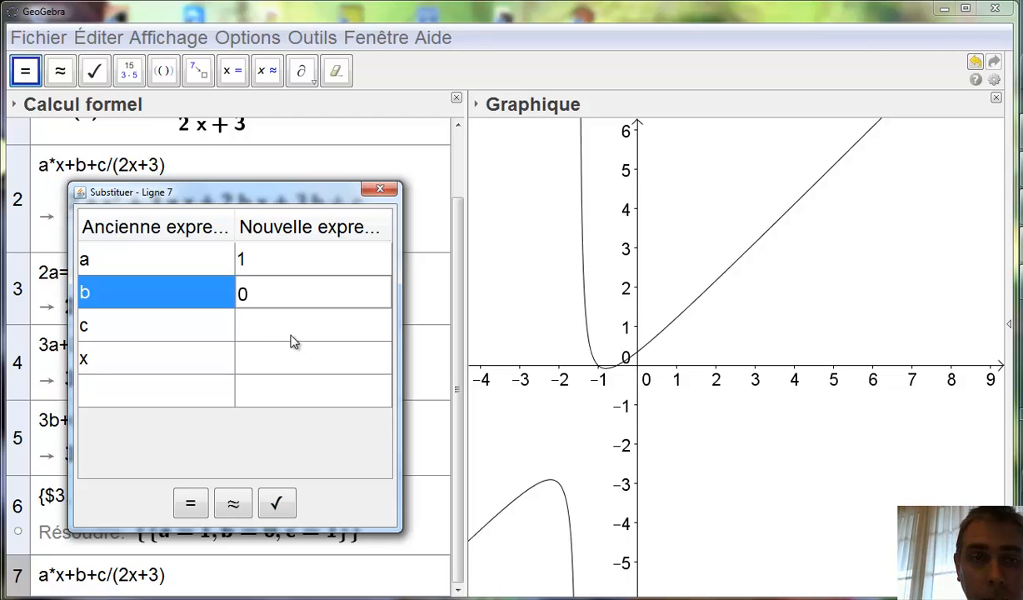
pyautogui.click(277, 333)
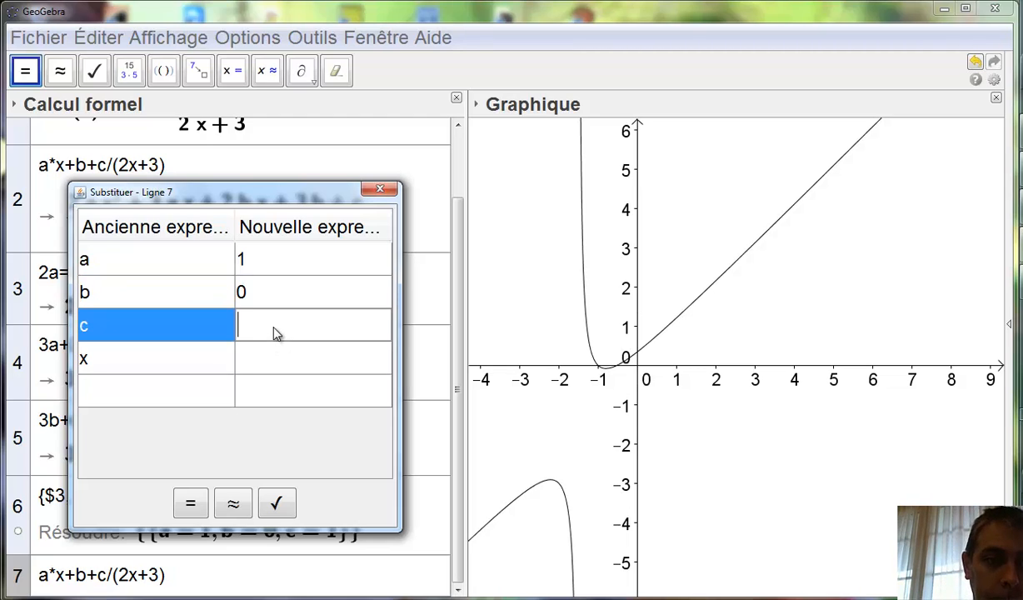
pyautogui.write('1')
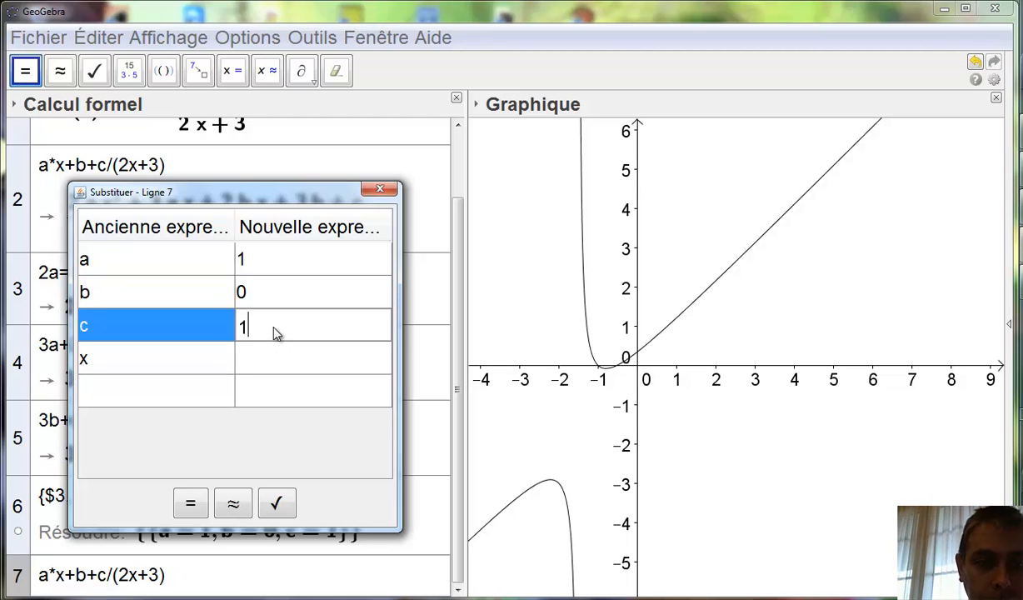
pyautogui.click(192, 504)
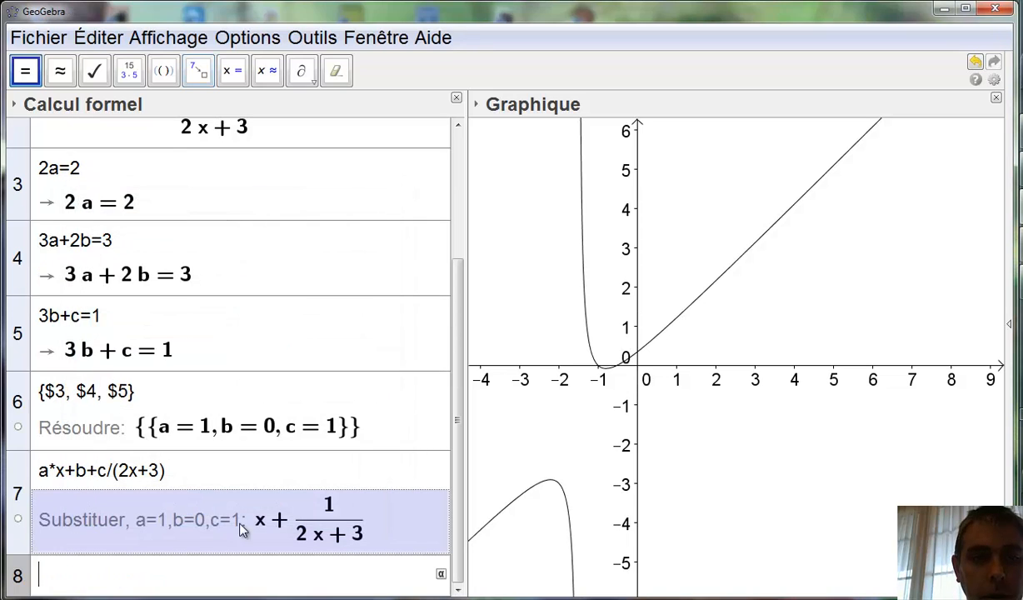
pyautogui.click(315, 572)
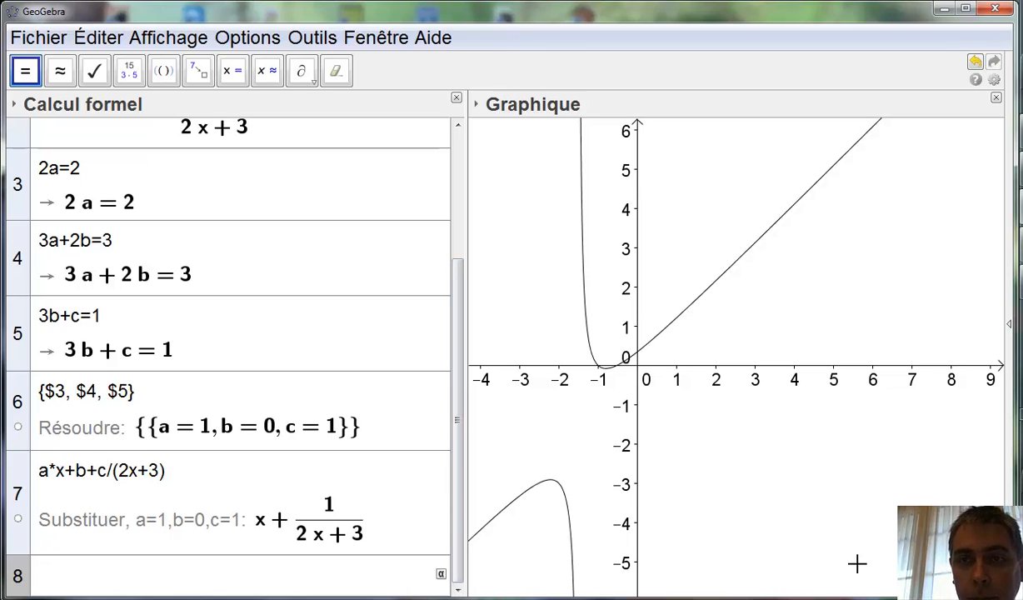
# Show the Graphique view alone, with the input bar (Champ de saisie) displayed.
pyautogui.click(863, 100)
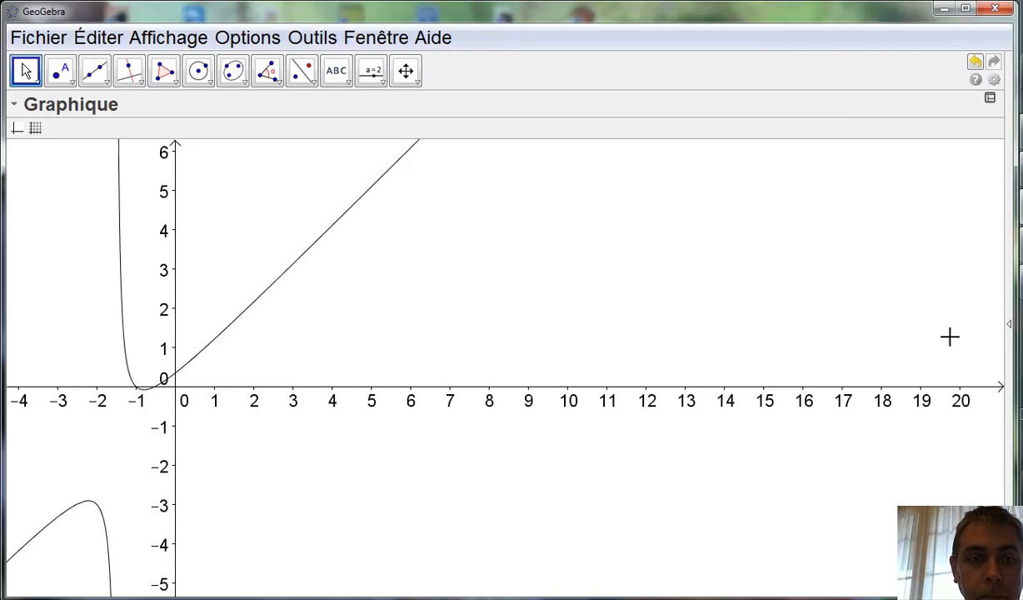
pyautogui.click(94, 42)
pyautogui.moveTo(146, 48)
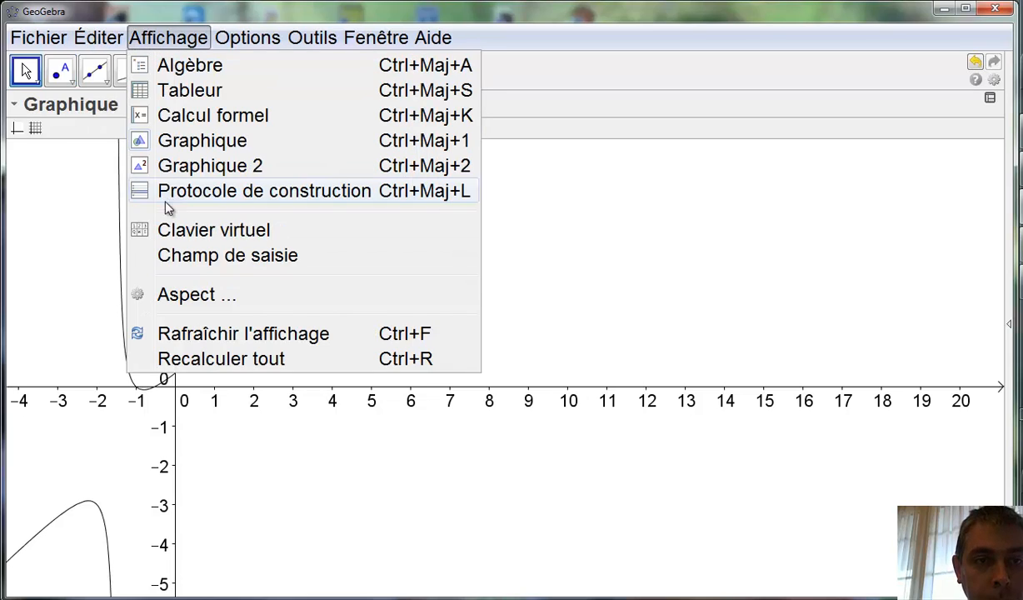
pyautogui.click(195, 255)
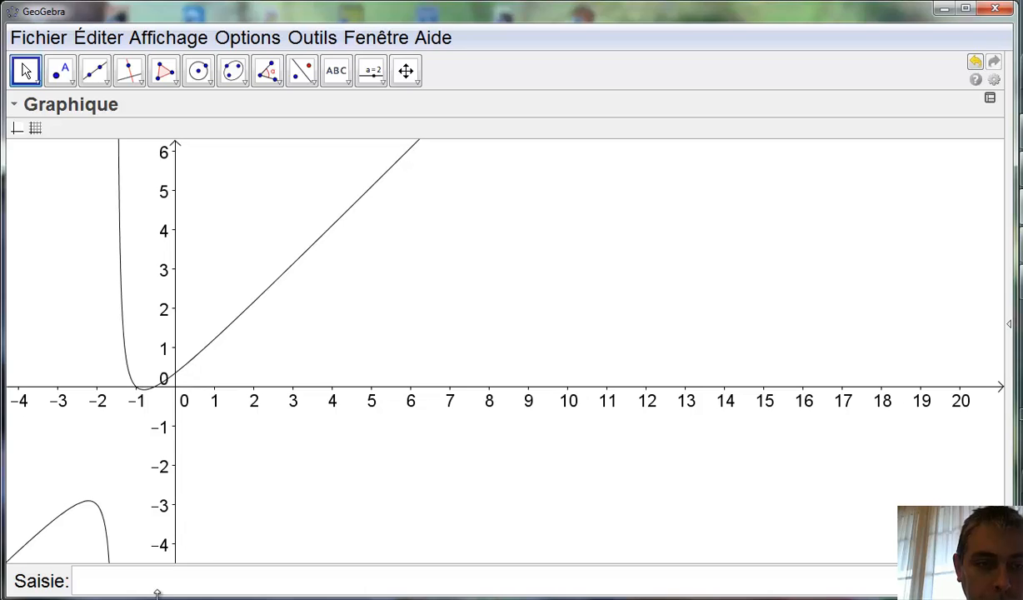
# Plot the line y=x alongside the curve of f.
pyautogui.write('y')
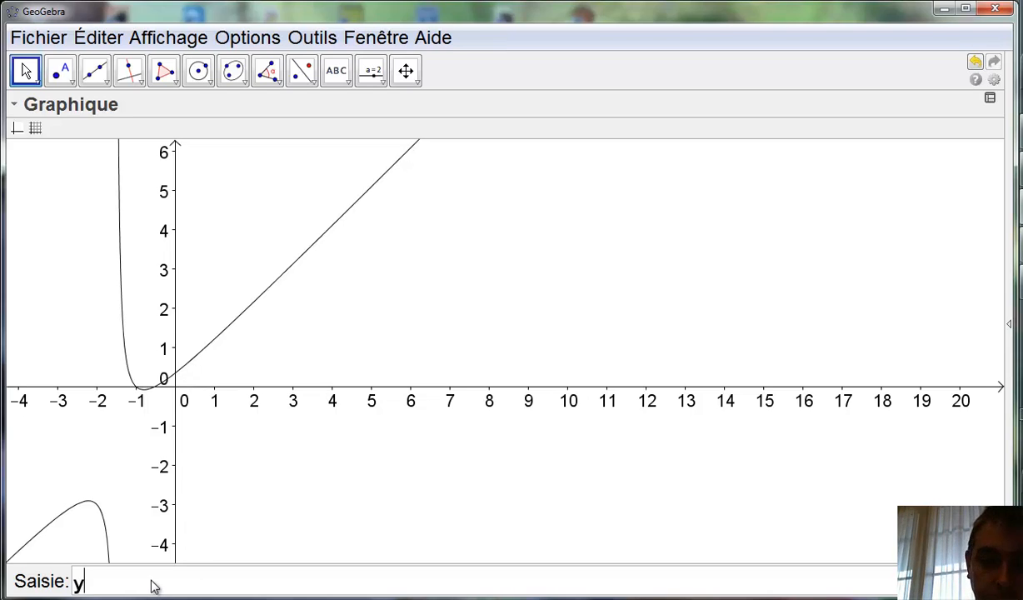
pyautogui.write('=x')
pyautogui.press('Return')
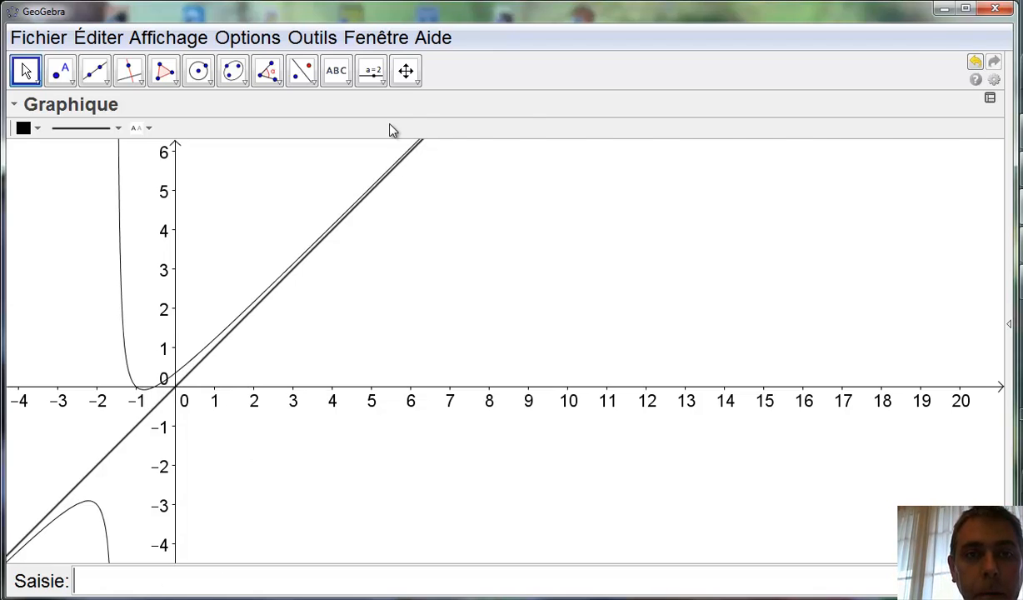
pyautogui.click(405, 71)
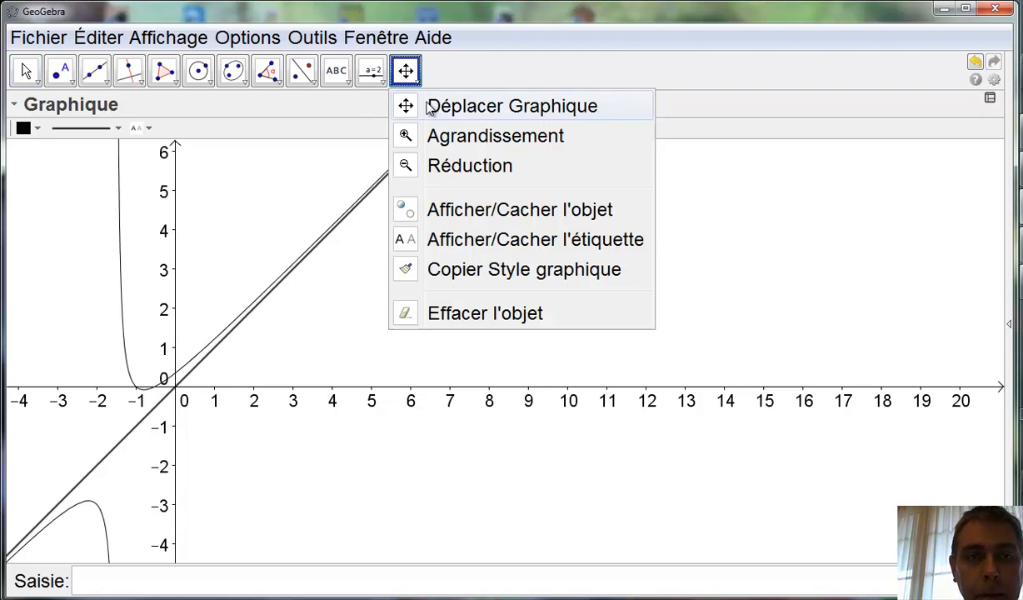
pyautogui.click(427, 107)
pyautogui.moveTo(425, 312); pyautogui.dragTo(772, 277)
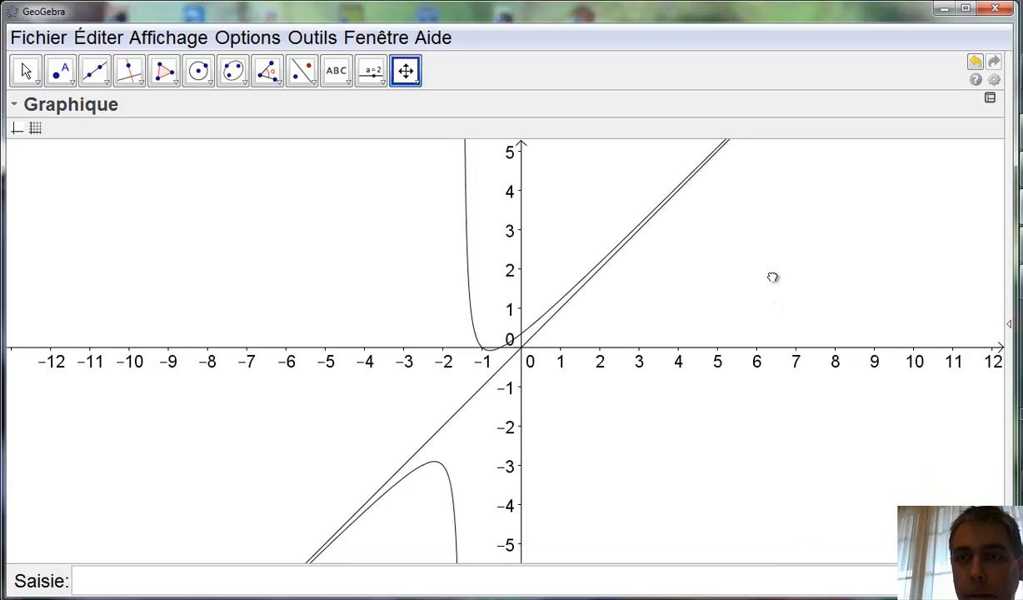
# Restore the CAS & Graphique layout to view the calculation rows beside the curve and the line.
pyautogui.click(1009, 325)
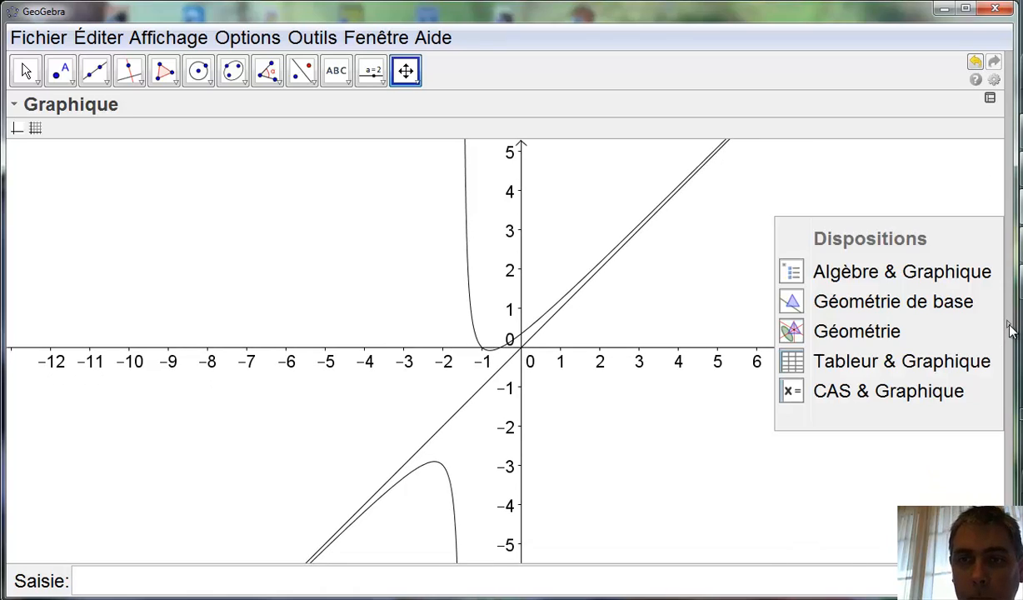
pyautogui.click(862, 399)
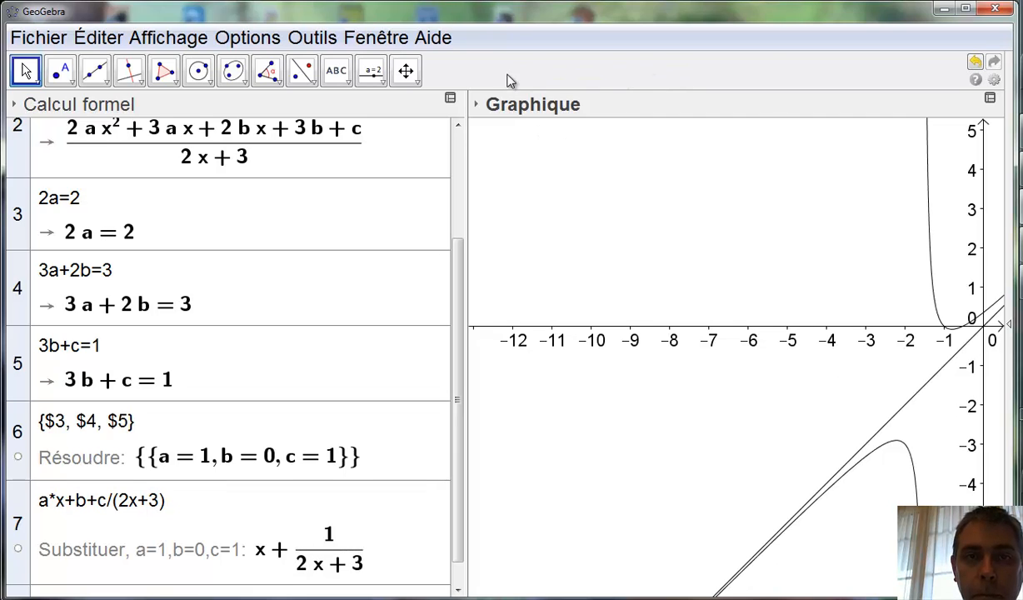
pyautogui.click(409, 72)
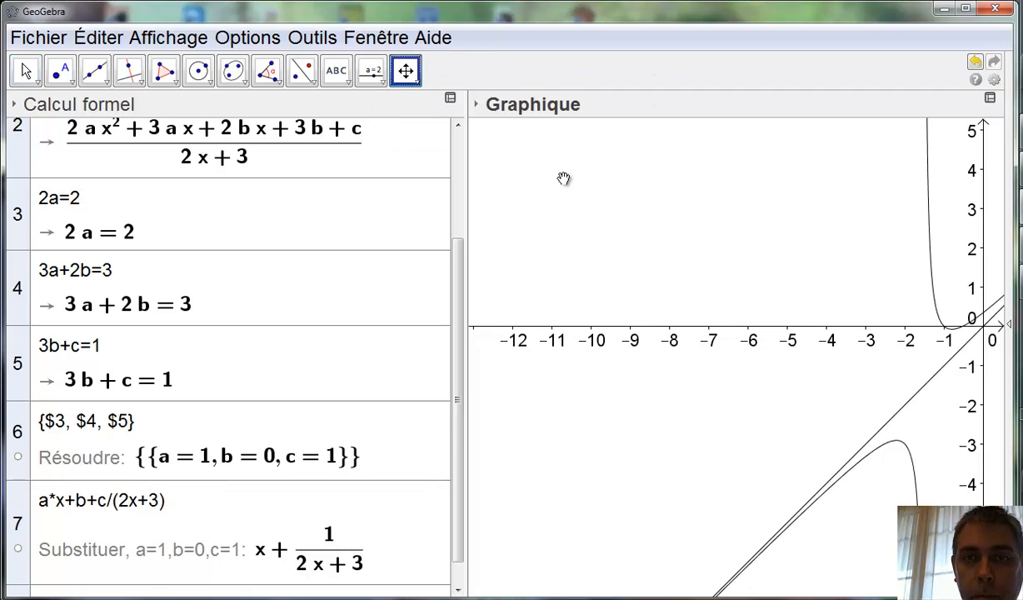
pyautogui.moveTo(642, 231); pyautogui.dragTo(509, 222)
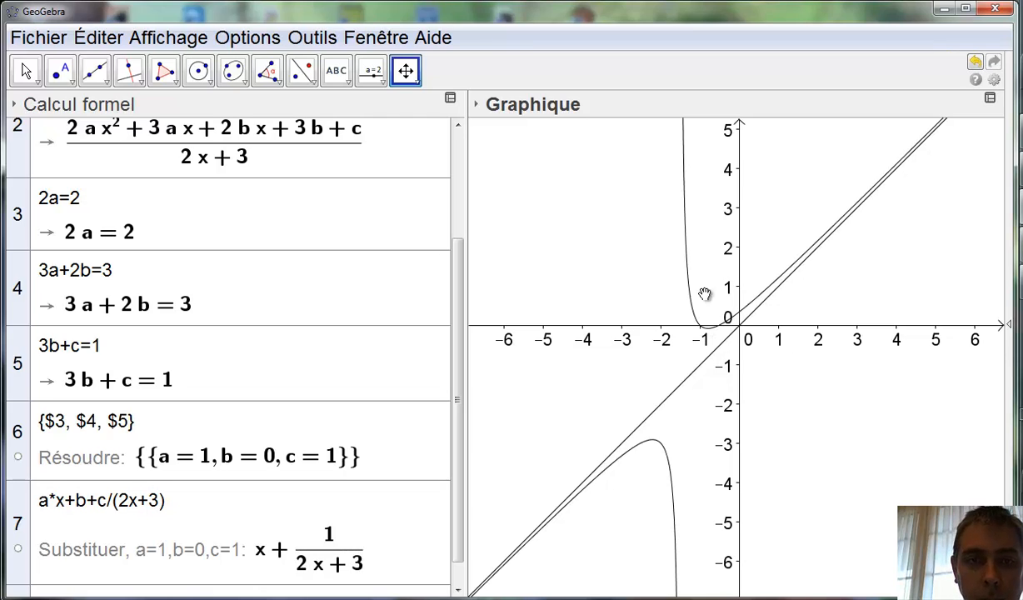
pyautogui.moveTo(455, 464); pyautogui.dragTo(449, 319)
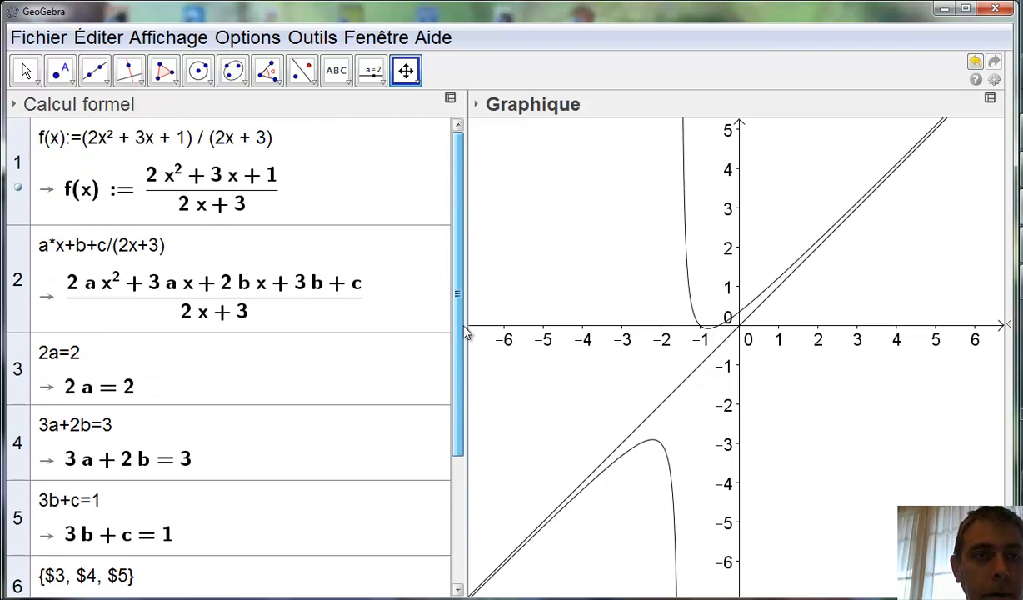